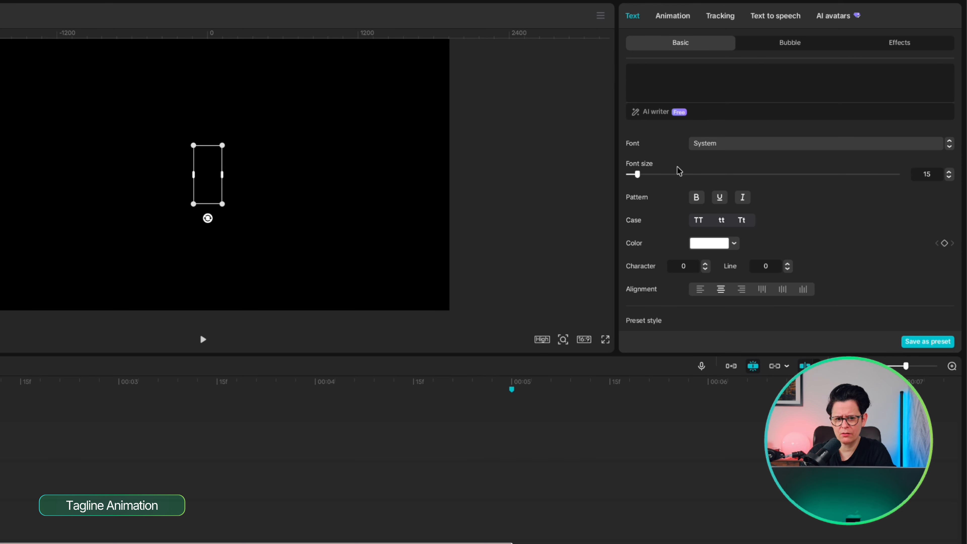
# Step: Enlarge the blank text until it fills the frame and give it a solid F37021 background
pyautogui.moveTo(639, 176); pyautogui.dragTo(937, 178)
pyautogui.scroll(-5, 697, 204)
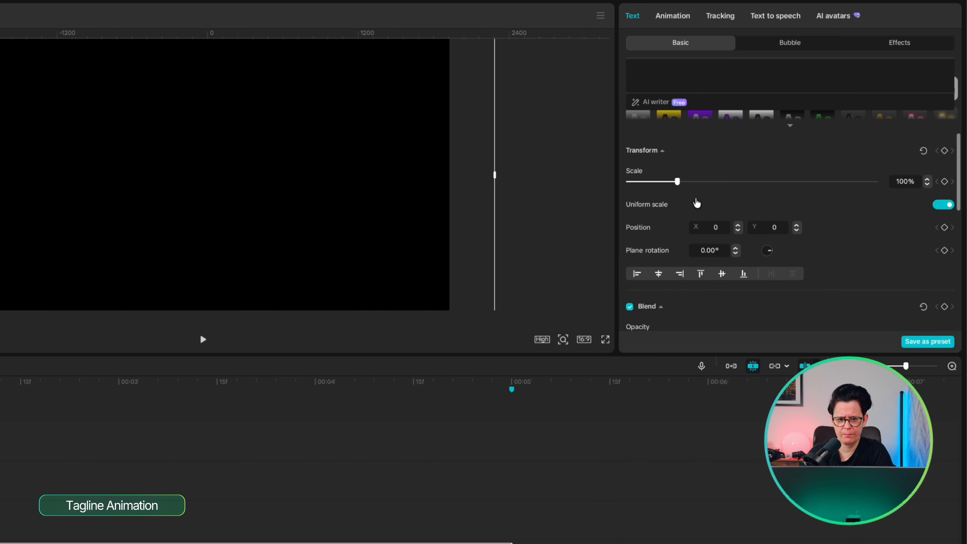
pyautogui.scroll(-4, 697, 203)
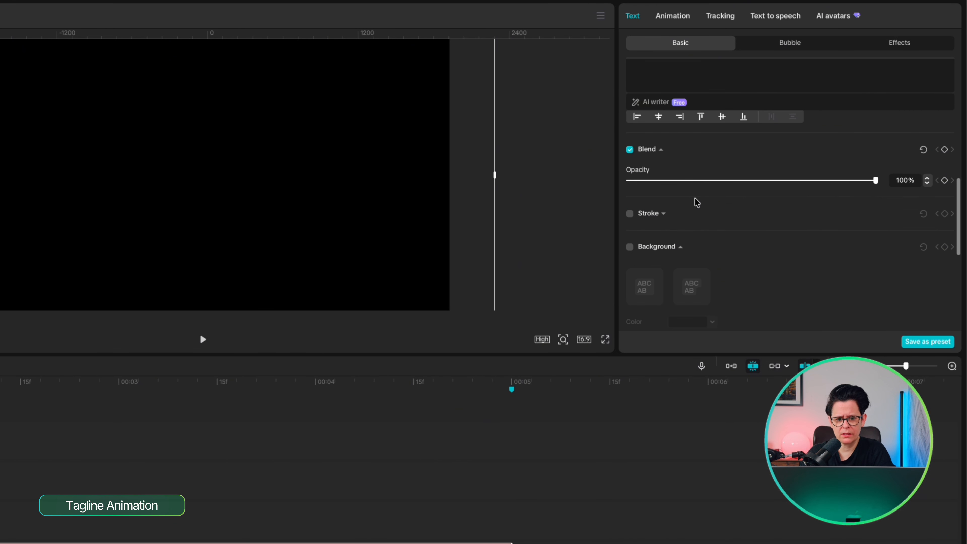
pyautogui.click(630, 247)
pyautogui.scroll(-3, 686, 263)
pyautogui.click(684, 249)
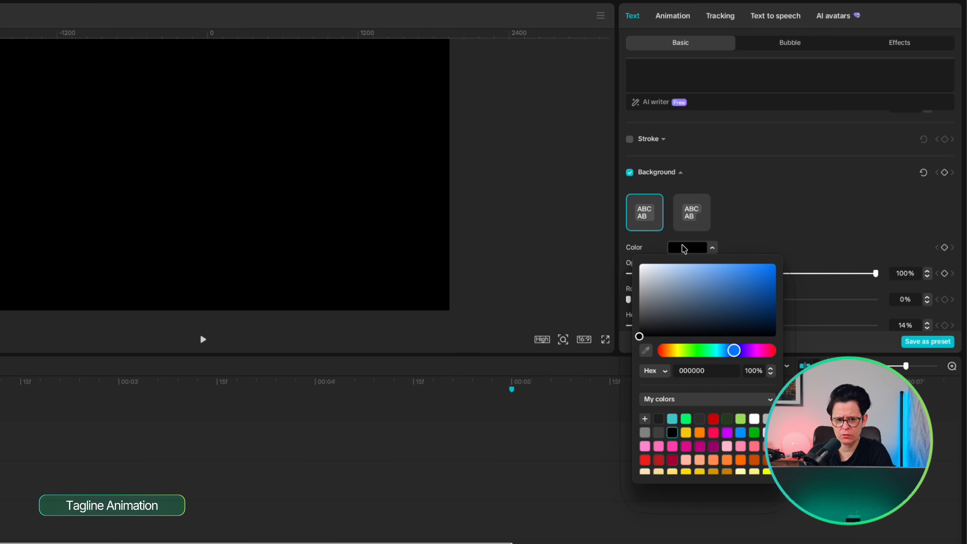
pyautogui.moveTo(696, 368); pyautogui.dragTo(670, 370)
pyautogui.write('F37021')
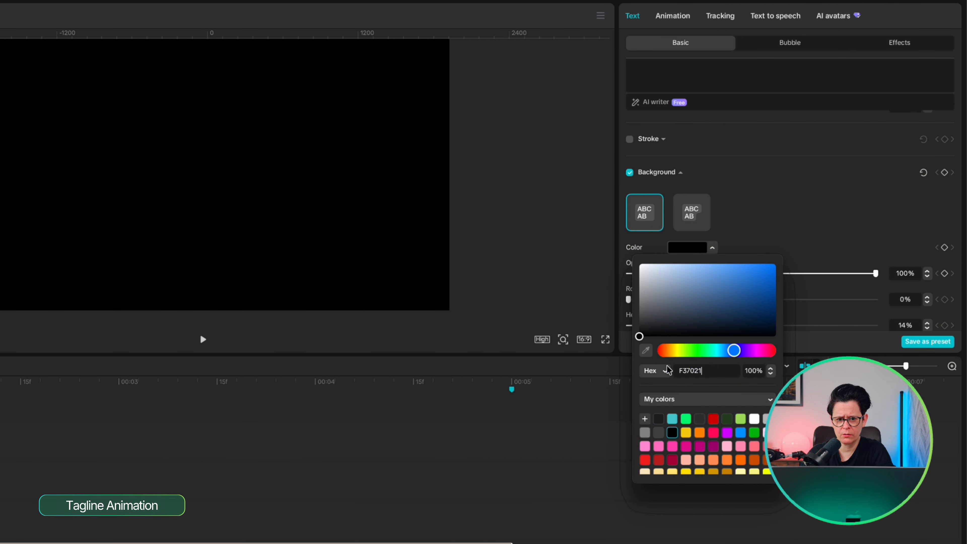
pyautogui.press('Return')
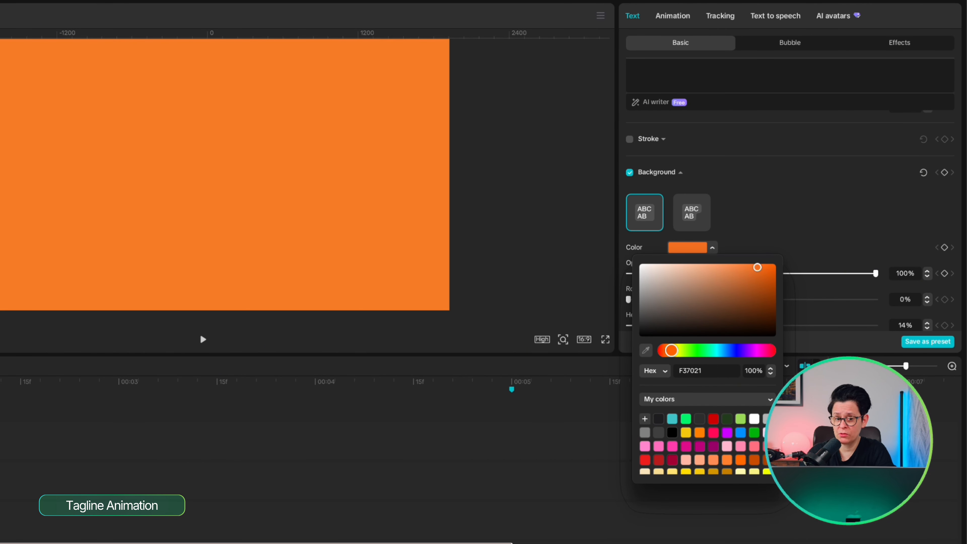
pyautogui.press('Escape')
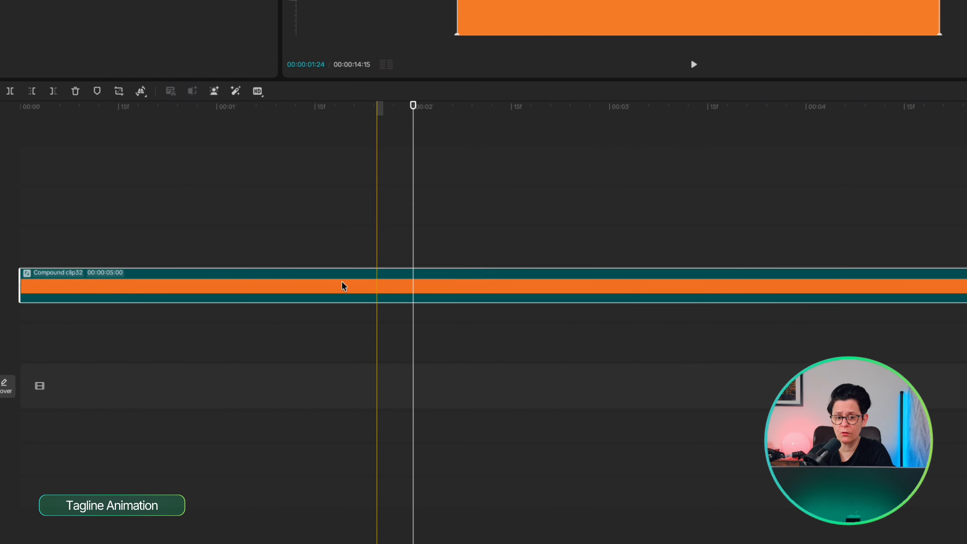
# Step: Add a default text at the start of the timeline and move it to a track above the orange compound clip
pyautogui.click(15, 225)
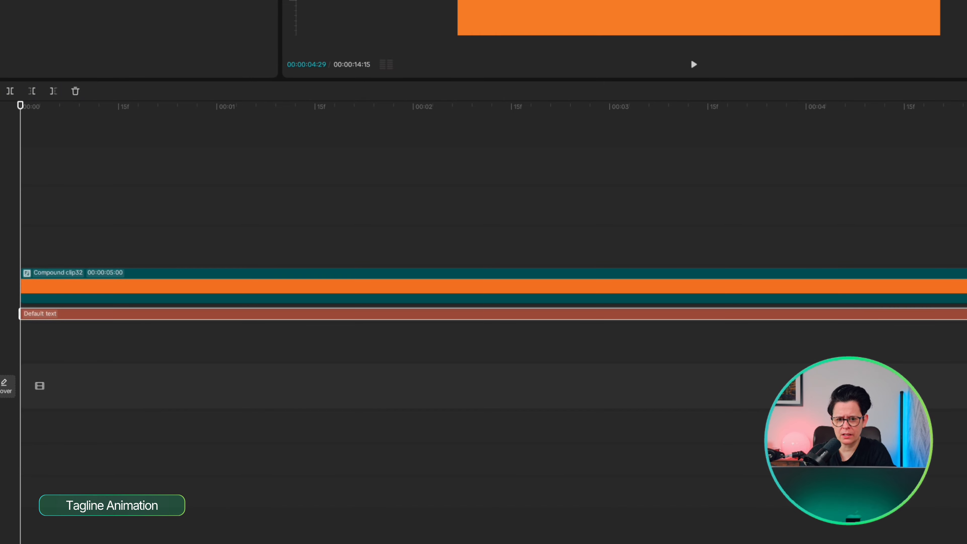
pyautogui.moveTo(937, 316); pyautogui.dragTo(933, 275)
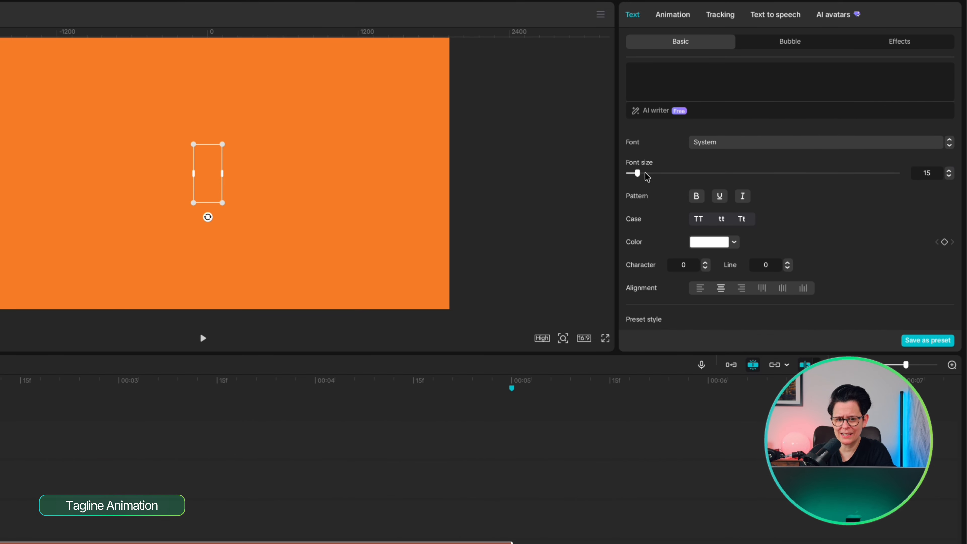
# Step: Enlarge the second blank text until it fills the frame and give it a 0B1623 background
pyautogui.moveTo(648, 177); pyautogui.dragTo(944, 190)
pyautogui.scroll(-8, 723, 229)
pyautogui.click(629, 243)
pyautogui.scroll(-2, 670, 267)
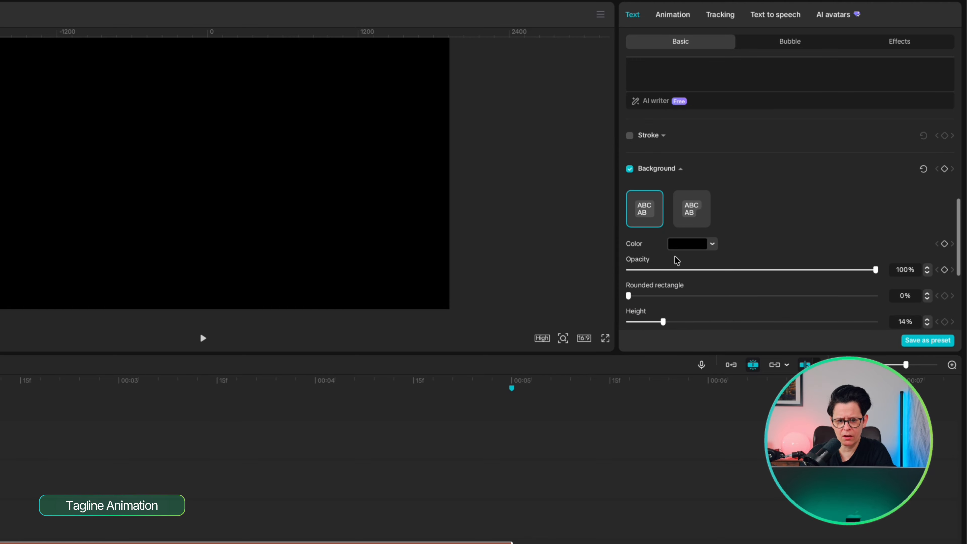
pyautogui.click(683, 247)
pyautogui.click(709, 367)
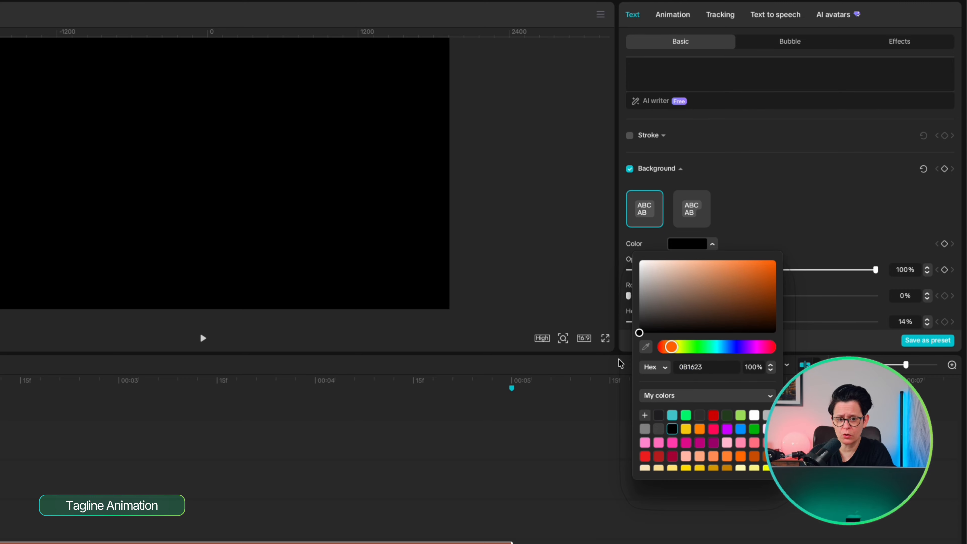
pyautogui.press('Return')
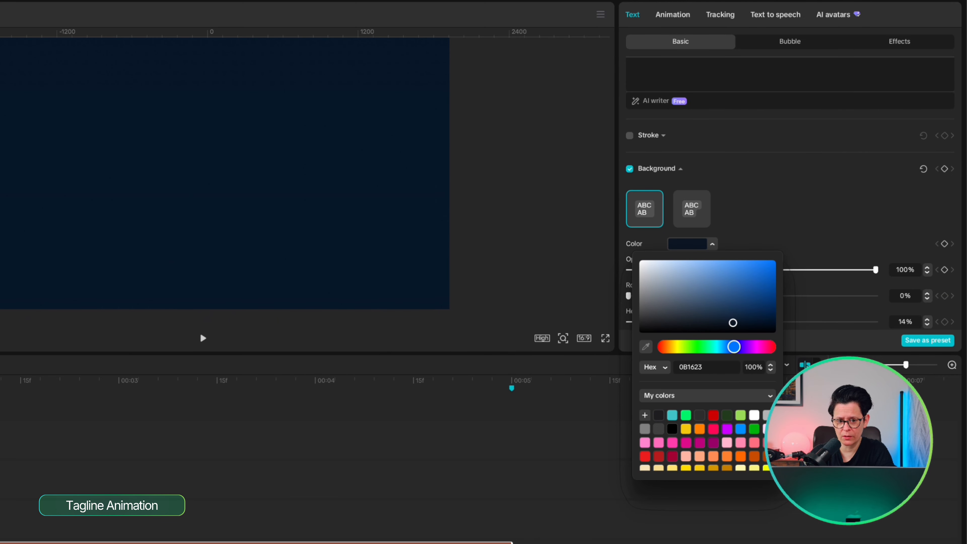
# Step: Convert the dark blue text clip into a compound clip and deactivate it
pyautogui.rightClick(97, 436)
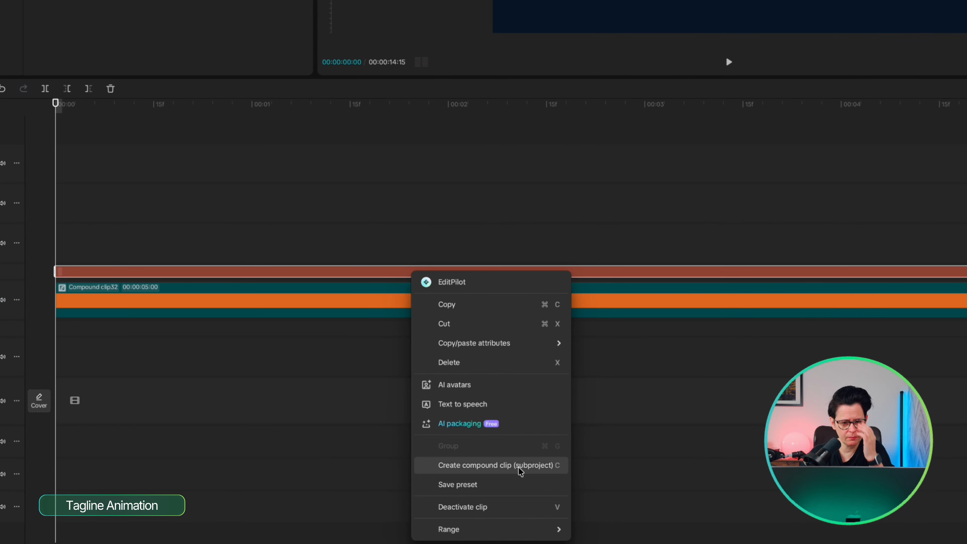
pyautogui.click(520, 465)
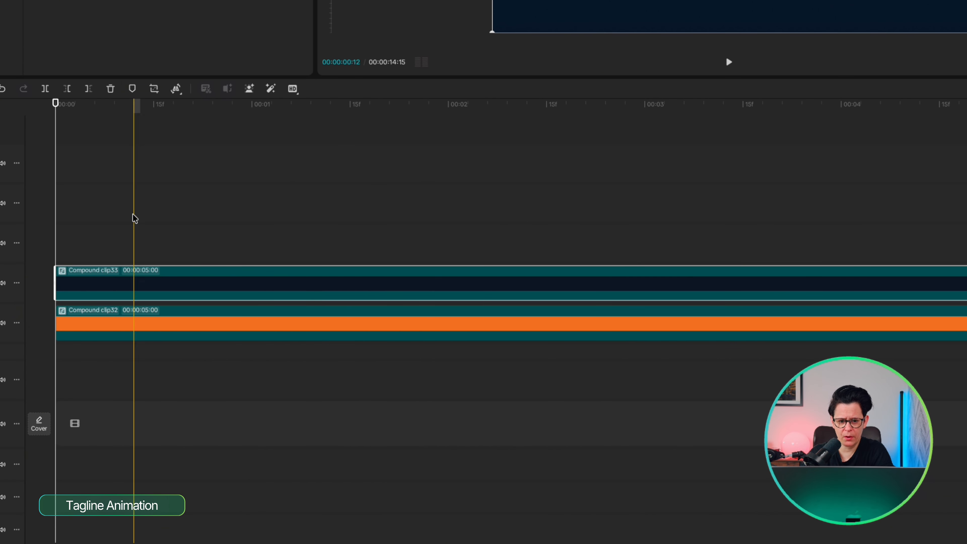
pyautogui.press('v')
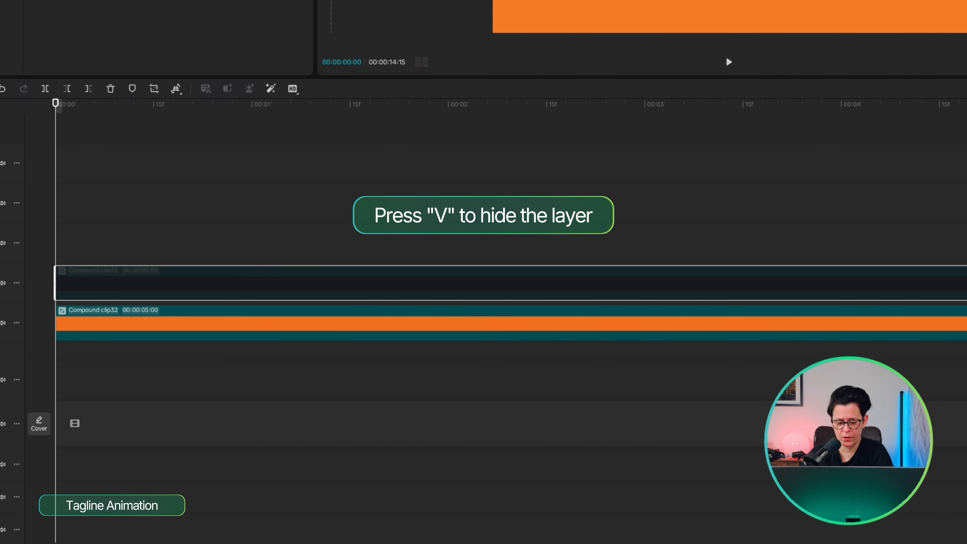
# Step: Add a default text on the track above both compound clips and extend it to match their length
pyautogui.click(254, 2)
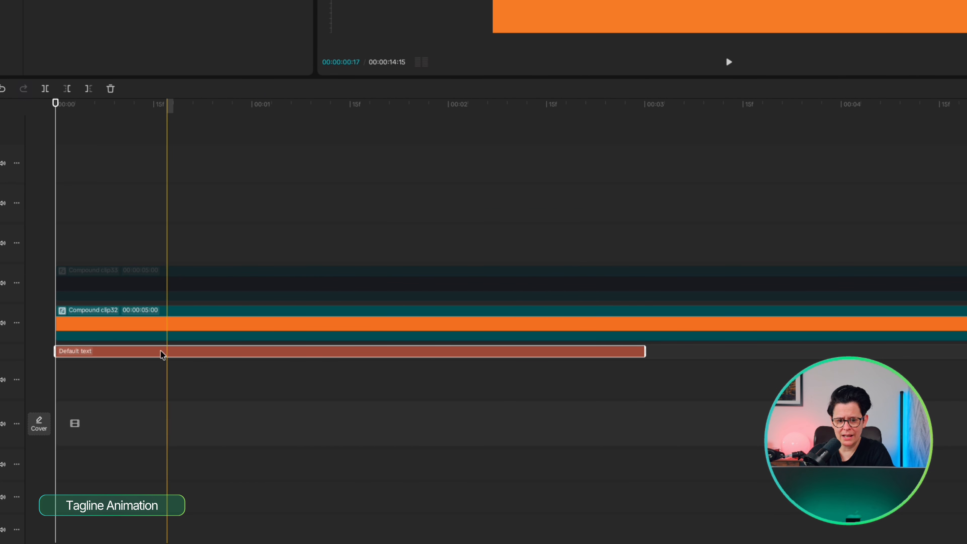
pyautogui.moveTo(160, 355); pyautogui.dragTo(162, 276)
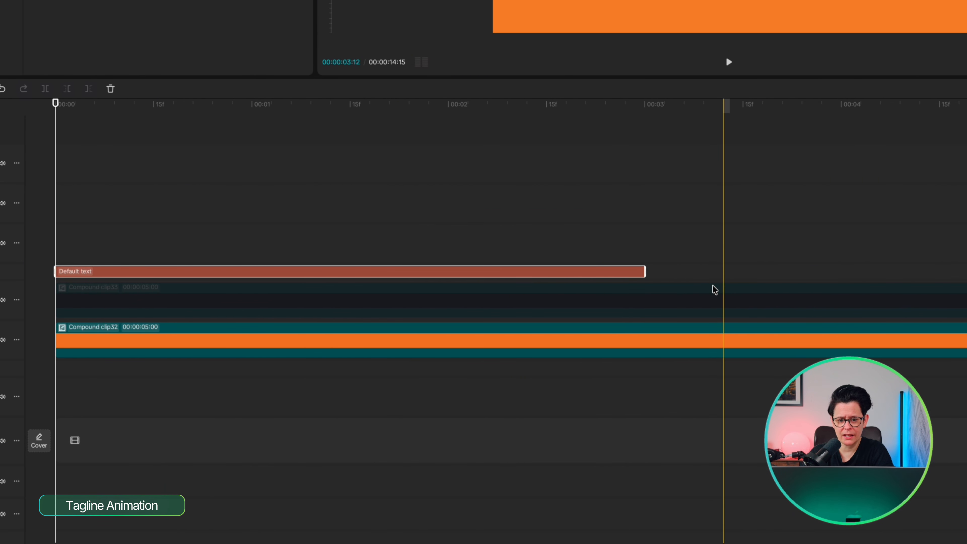
pyautogui.moveTo(643, 272); pyautogui.dragTo(725, 343)
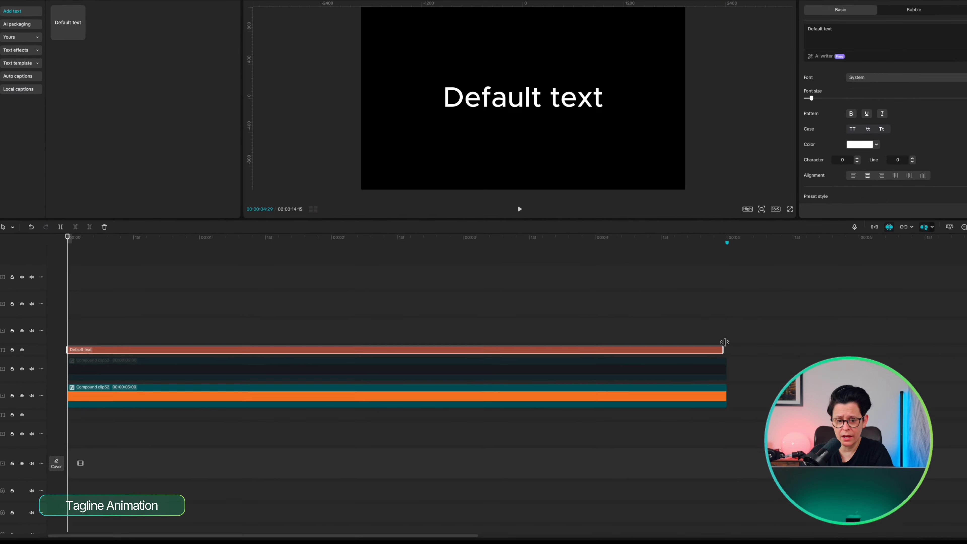
# Step: Match the default text's color to the dark background's 0B1623, with the dark compound clip deactivated again
pyautogui.click(508, 385)
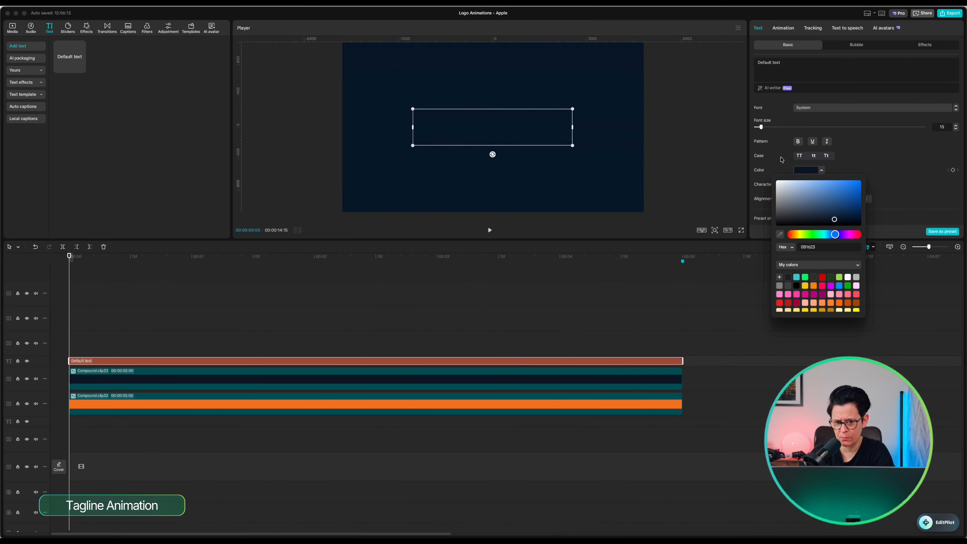
pyautogui.click(781, 159)
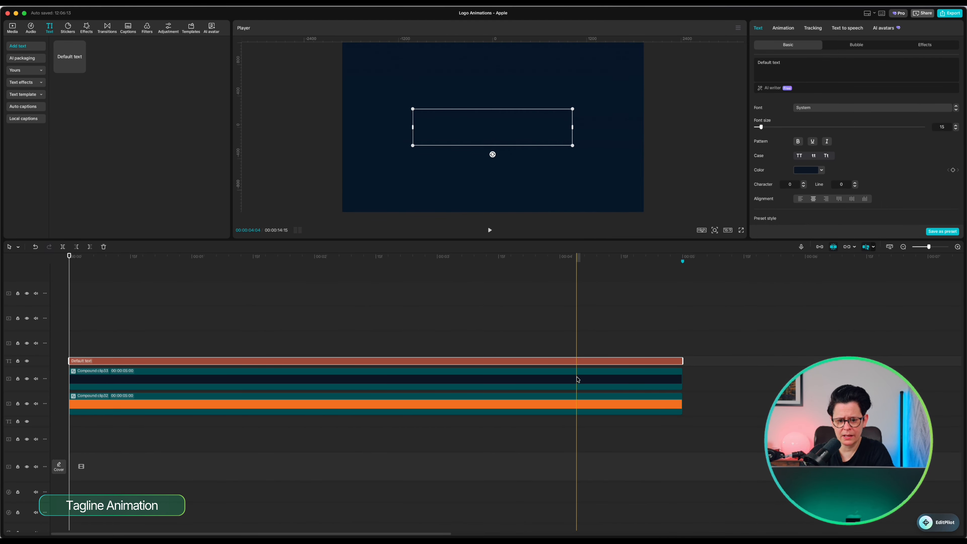
pyautogui.click(578, 379)
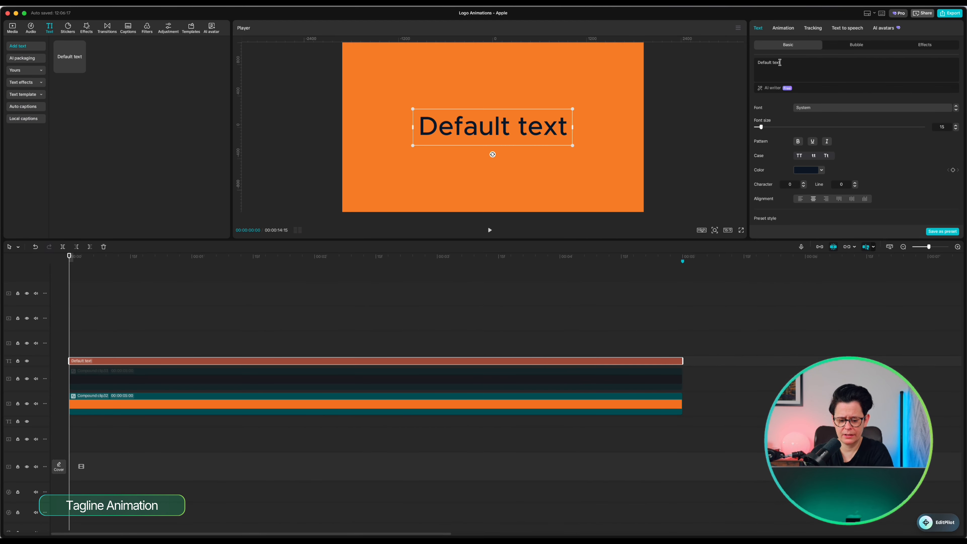
# Step: Replace the default text's wording with "Think Different"
pyautogui.write('Think Dif')
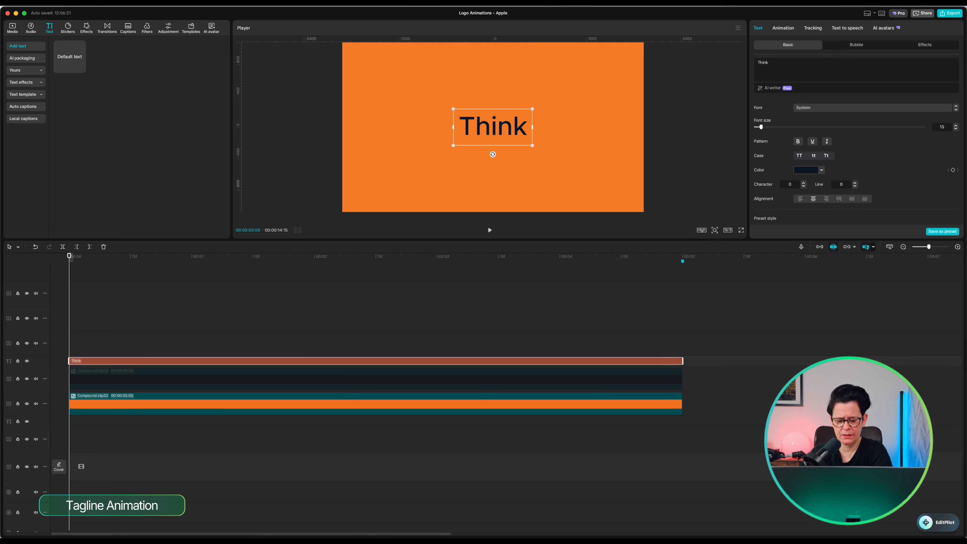
pyautogui.write('ferent')
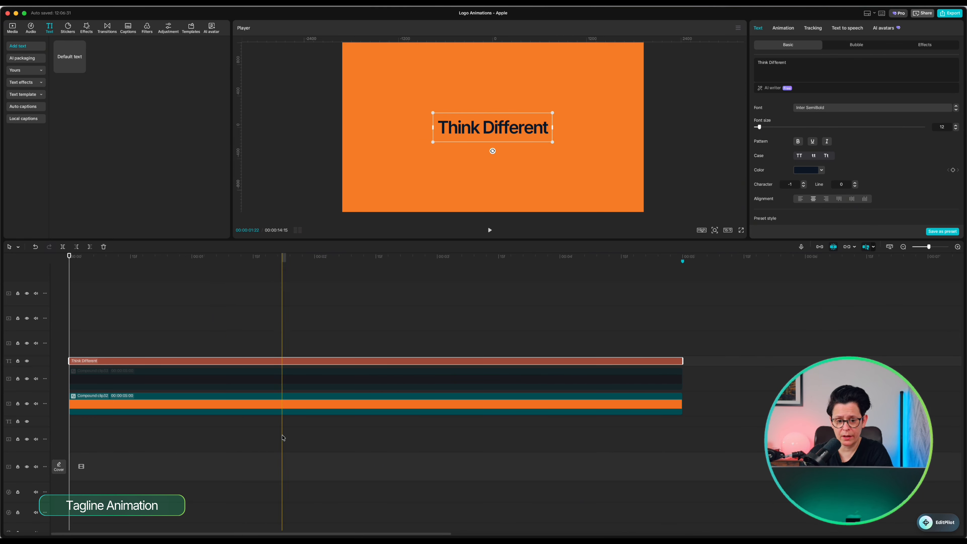
# Step: Reactivate the dark compound clip and arrange two copies of the "Think Different" text, one above it and one directly above the orange clip
pyautogui.click(268, 378)
pyautogui.press('v')
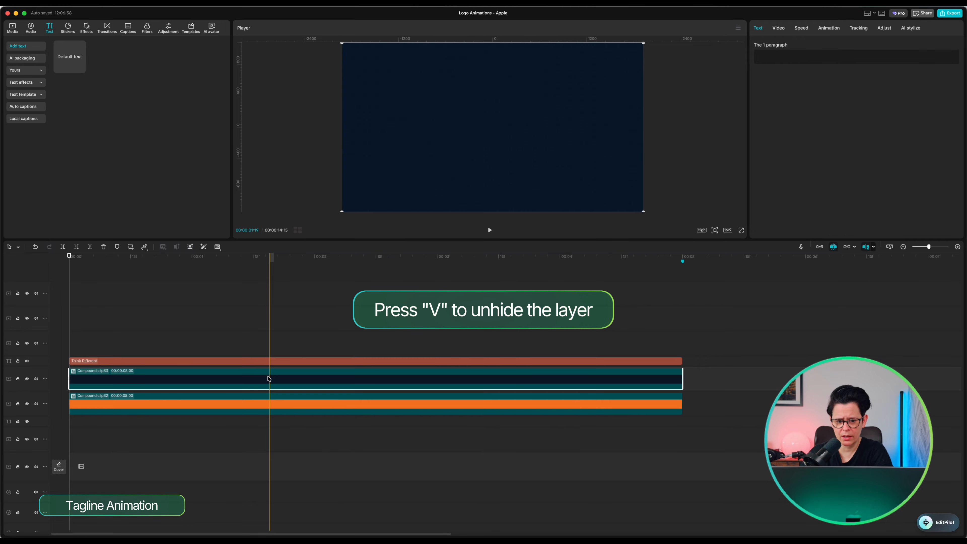
pyautogui.click(270, 349)
pyautogui.moveTo(216, 386); pyautogui.dragTo(222, 362)
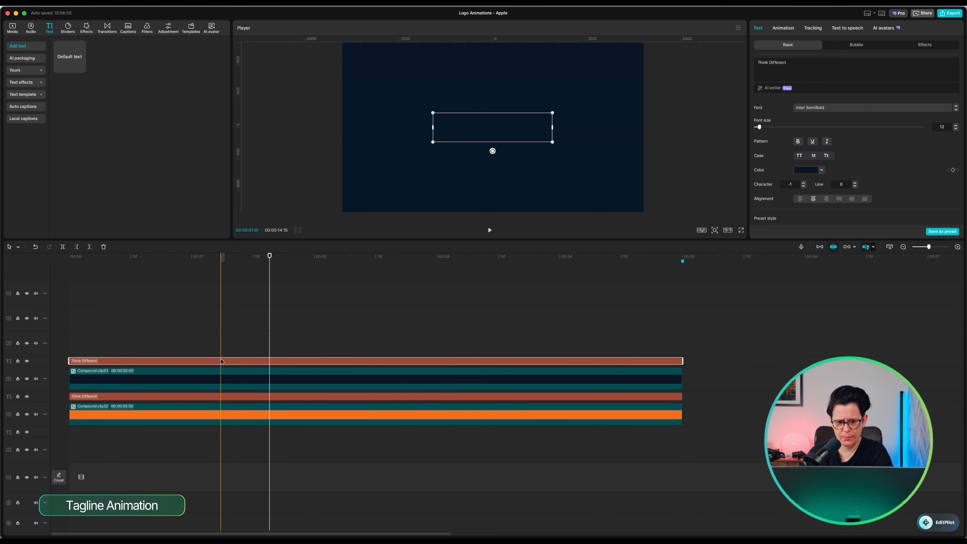
# Step: Recolor the uppermost "Think Different" text with the orange sampled from the orange compound clip
pyautogui.click(807, 171)
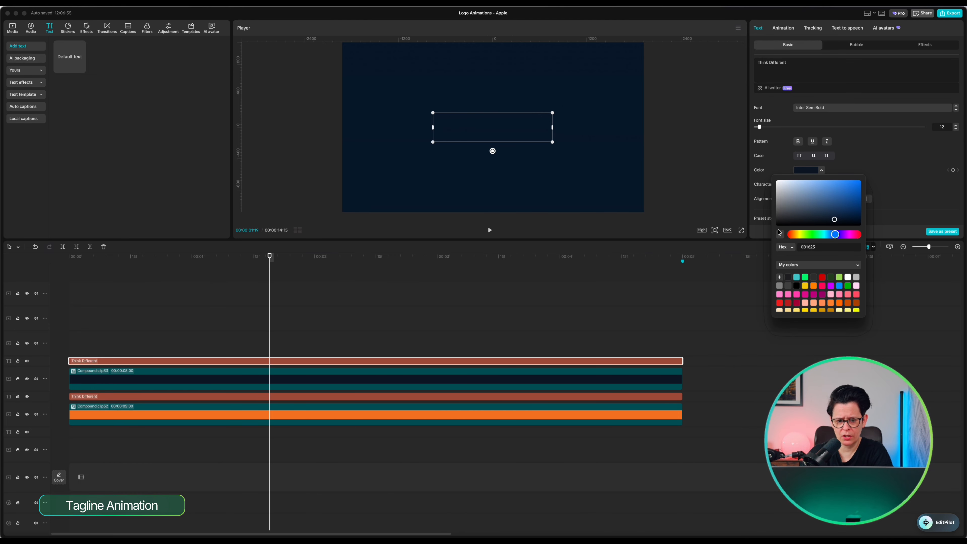
pyautogui.click(779, 234)
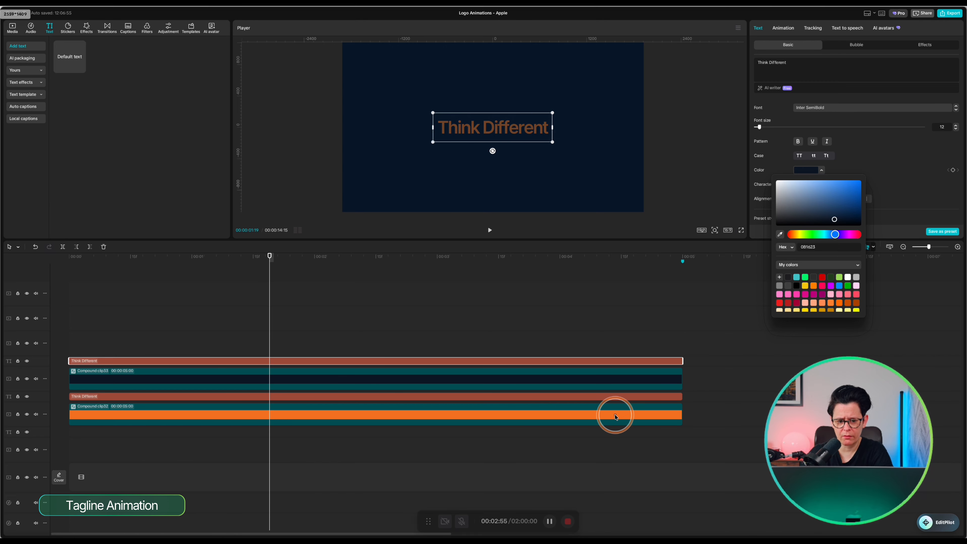
pyautogui.click(616, 416)
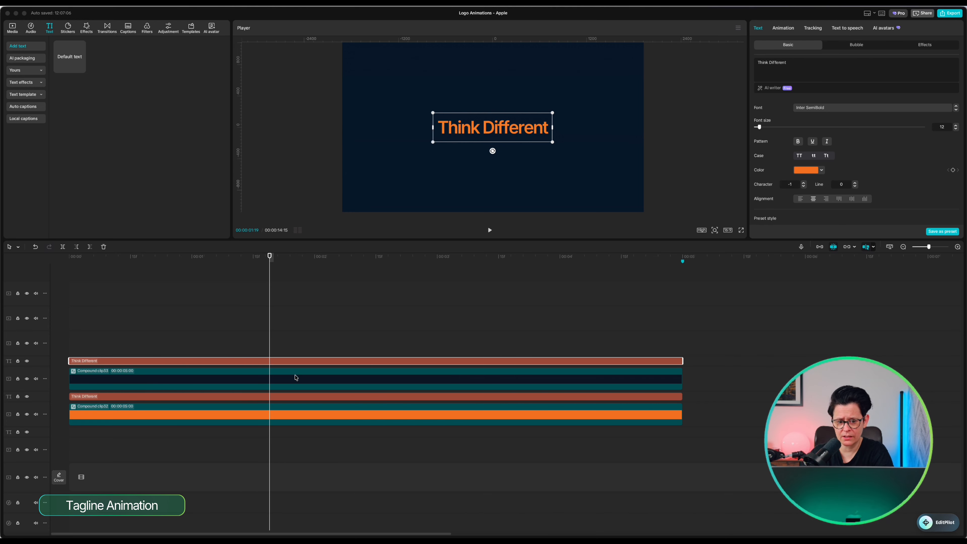
# Step: Combine the orange text and the dark compound clip into one compound clip, and deactivate the orange background clip
pyautogui.click(296, 377)
pyautogui.rightClick(297, 377)
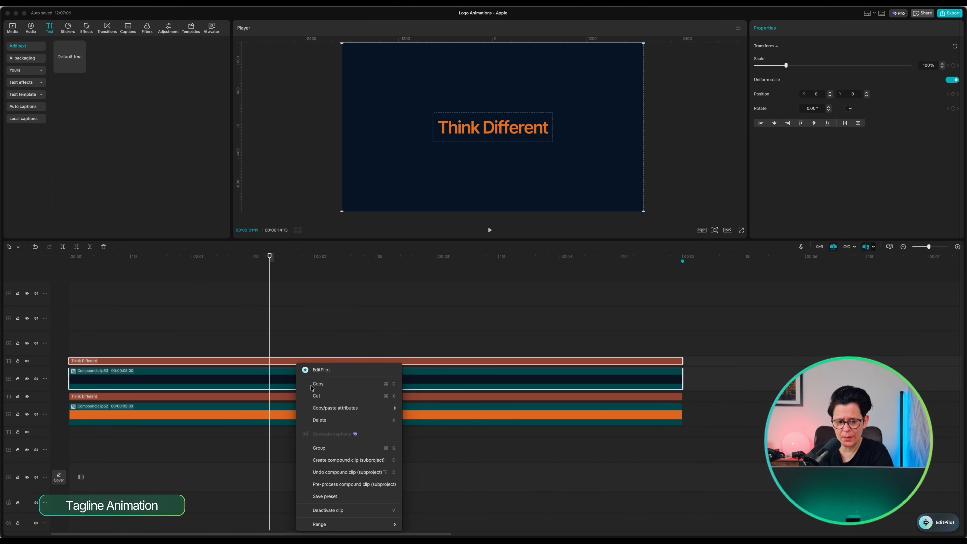
pyautogui.click(360, 461)
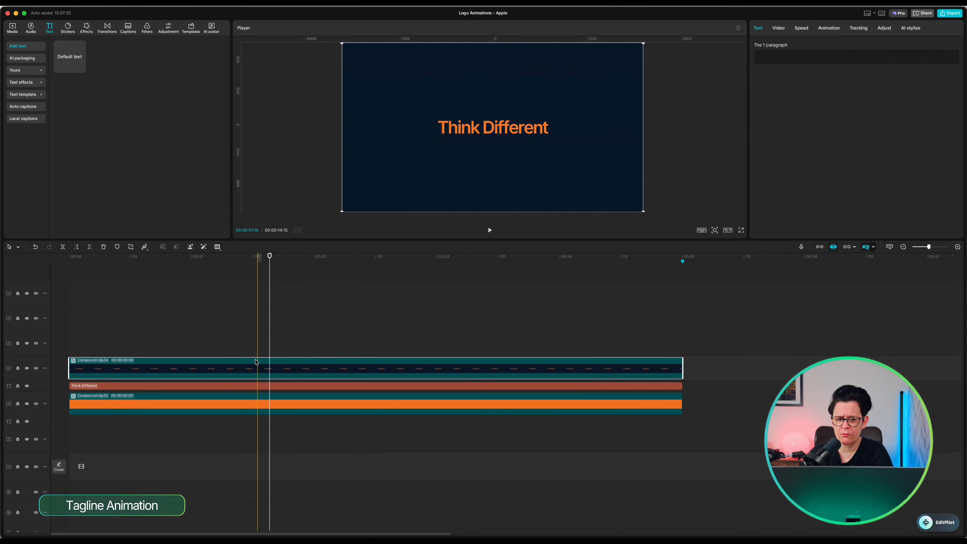
pyautogui.click(273, 407)
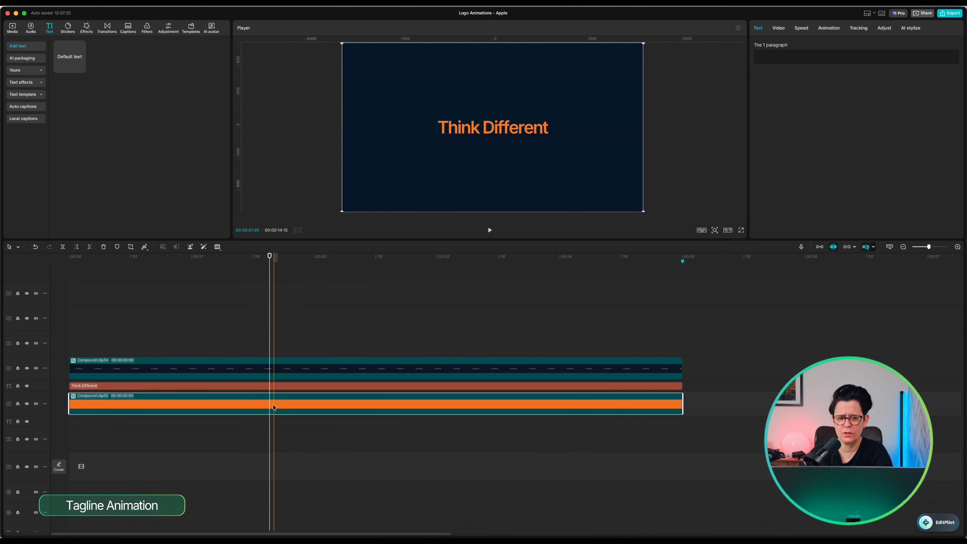
pyautogui.press('v')
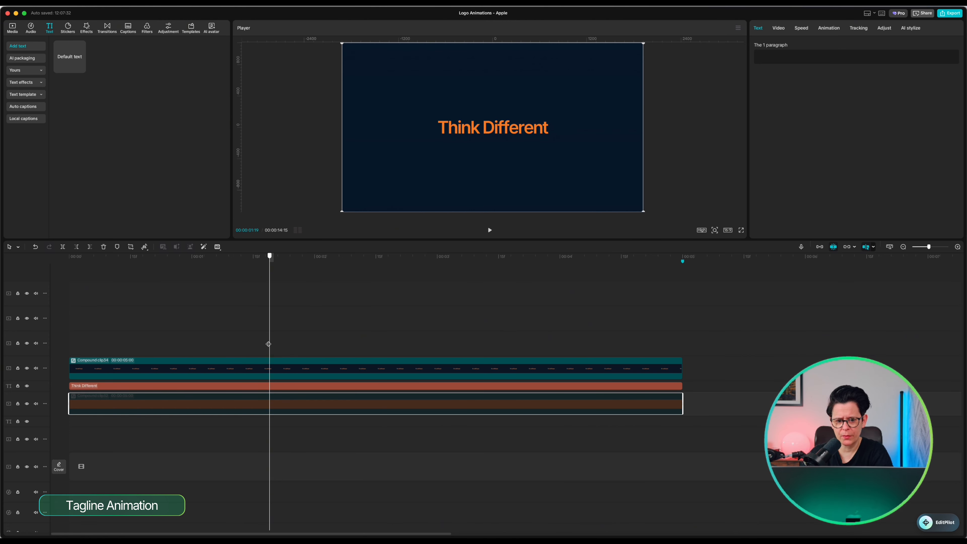
# Step: Add a Circle mask to the dark "Think Different" compound clip, with the playhead at the start of the timeline
pyautogui.press('Home')
pyautogui.click(102, 368)
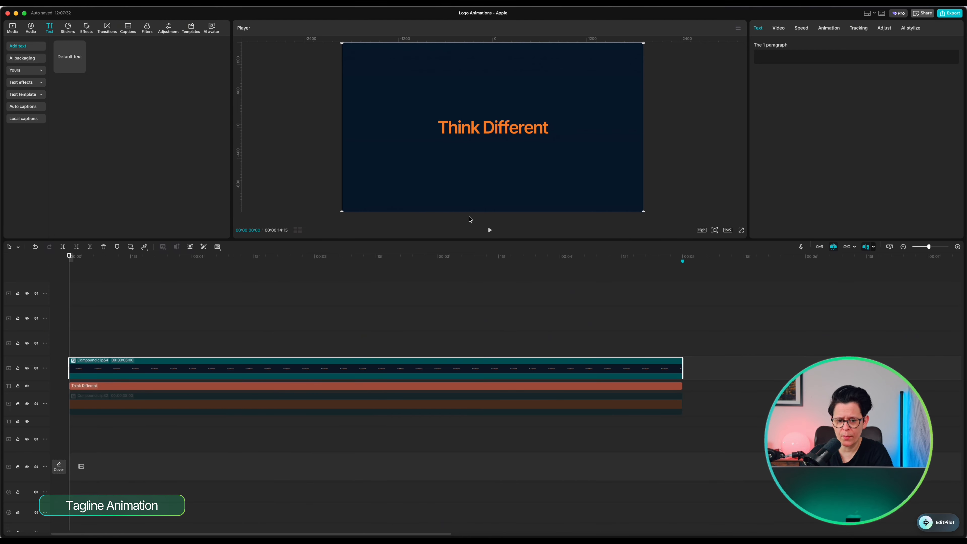
pyautogui.click(779, 28)
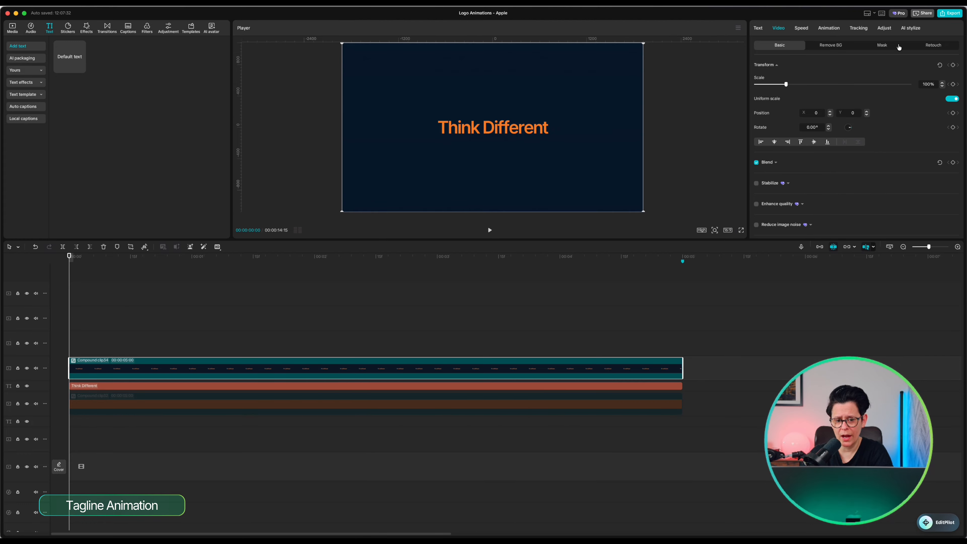
pyautogui.click(883, 46)
pyautogui.click(778, 77)
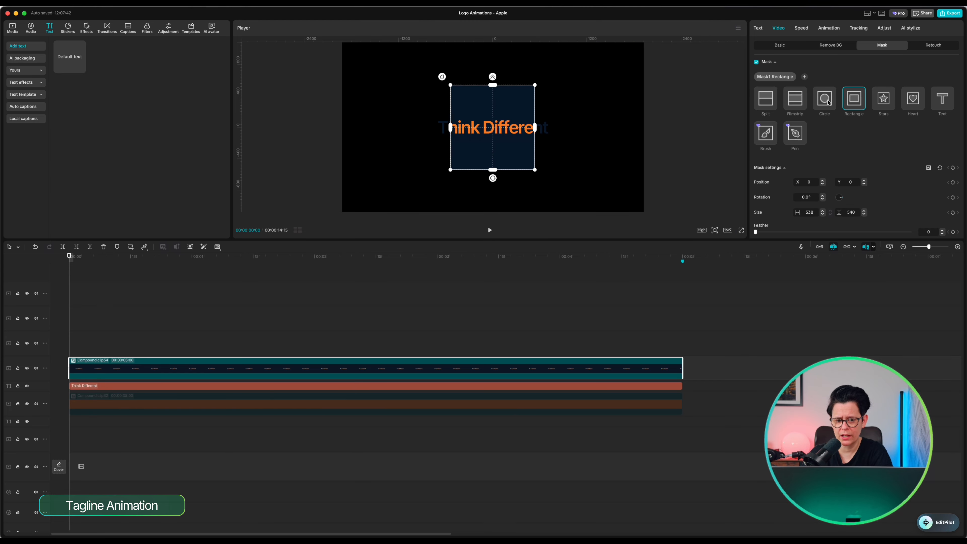
pyautogui.click(826, 100)
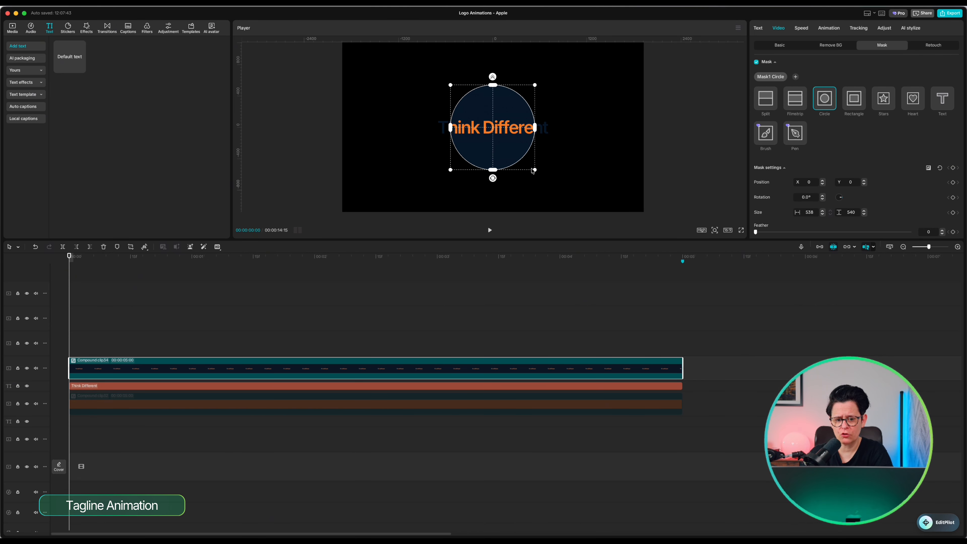
# Step: Shrink the circle mask to 118 × 118, place it before the text at X -460, and keyframe all mask settings
pyautogui.moveTo(535, 170); pyautogui.dragTo(415, 142)
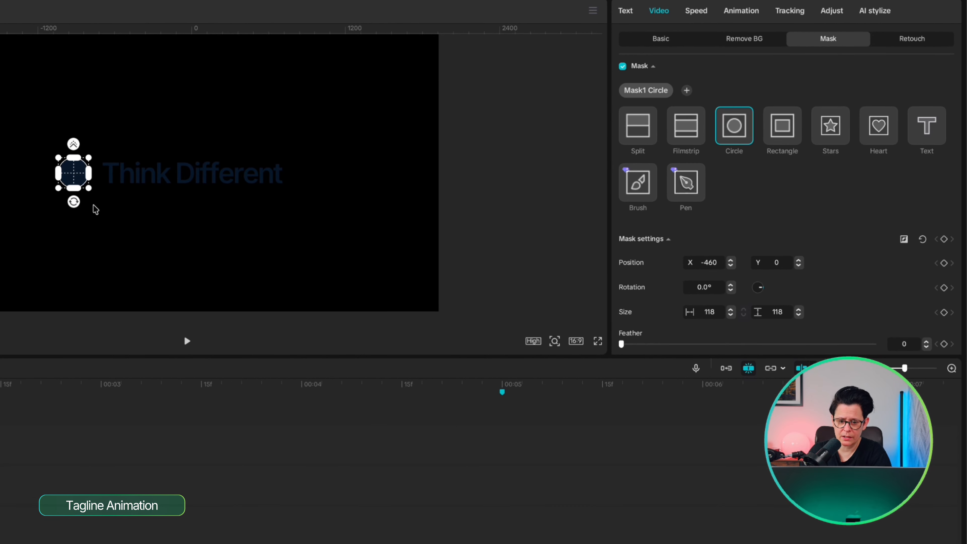
pyautogui.click(944, 239)
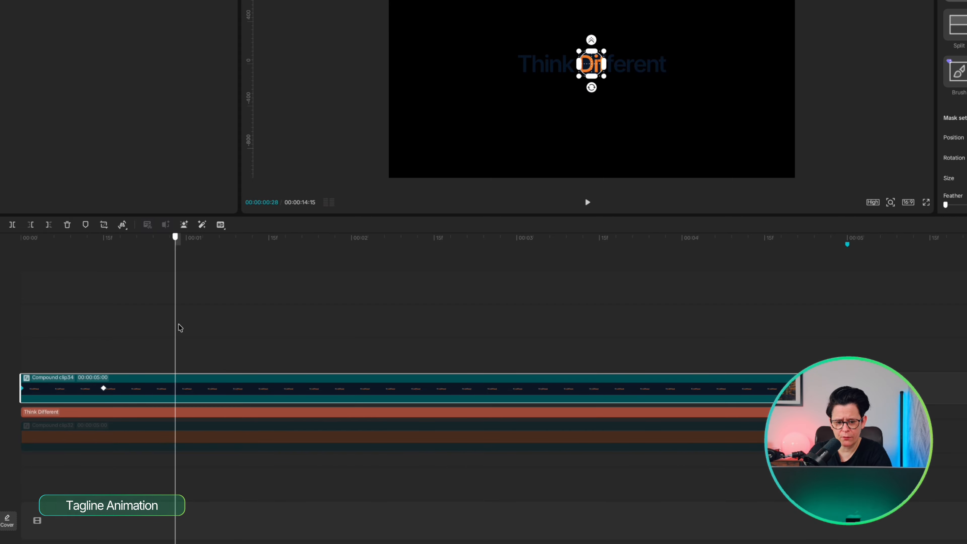
# Step: Keyframe the circle mask enlarging over the middle of the text and shrinking back to a small circle at a further point
pyautogui.moveTo(179, 325); pyautogui.dragTo(159, 326)
pyautogui.moveTo(604, 76); pyautogui.dragTo(680, 151)
pyautogui.moveTo(157, 283); pyautogui.dragTo(210, 284)
pyautogui.moveTo(679, 152); pyautogui.dragTo(608, 80)
# Step: Move the playhead to 00:00:01:13 and place the circle mask as a full stop at the end of the text
pyautogui.moveTo(209, 341); pyautogui.dragTo(258, 341)
pyautogui.moveTo(586, 62); pyautogui.dragTo(688, 67)
pyautogui.click(891, 202)
pyautogui.moveTo(872, 199); pyautogui.dragTo(908, 199)
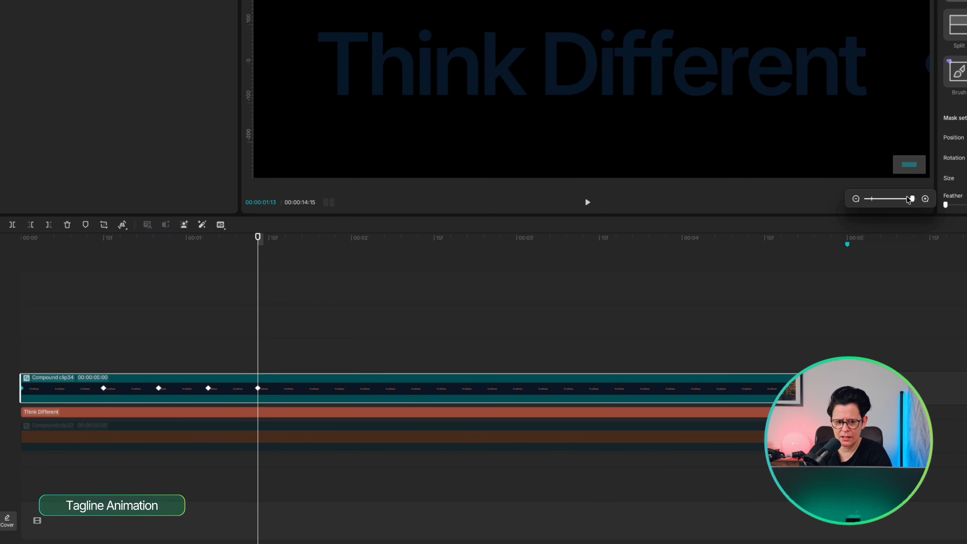
pyautogui.hscroll(6, 799, 99)
pyautogui.moveTo(712, 76); pyautogui.dragTo(643, 92)
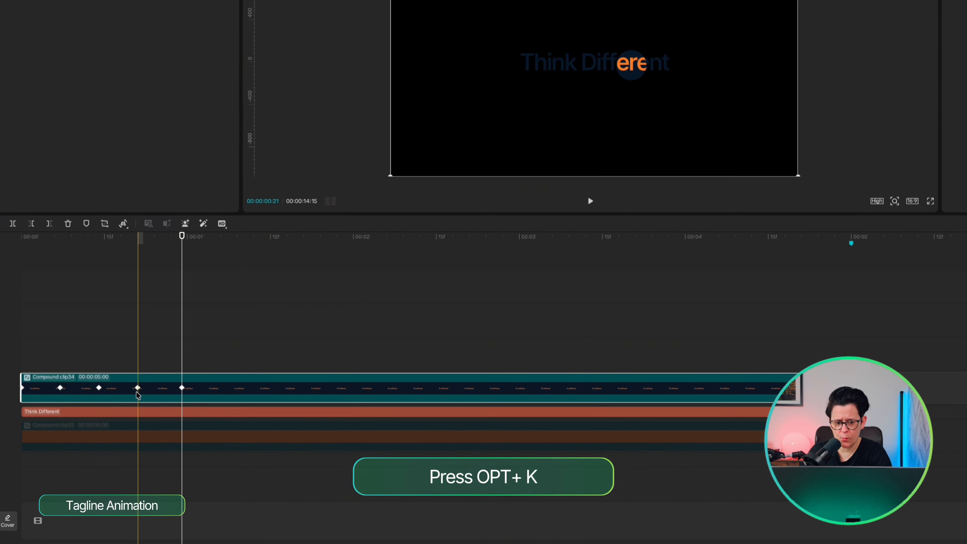
# Step: Apply the Cubic Ease curve to the circle mask's horizontal position keyframes
pyautogui.hotkey('alt', 'k')
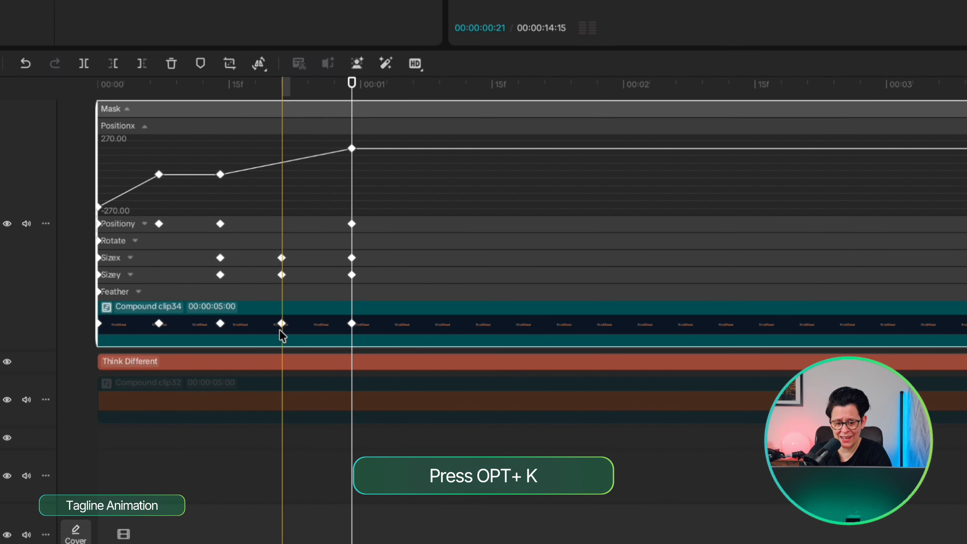
pyautogui.moveTo(407, 195); pyautogui.dragTo(37, 152)
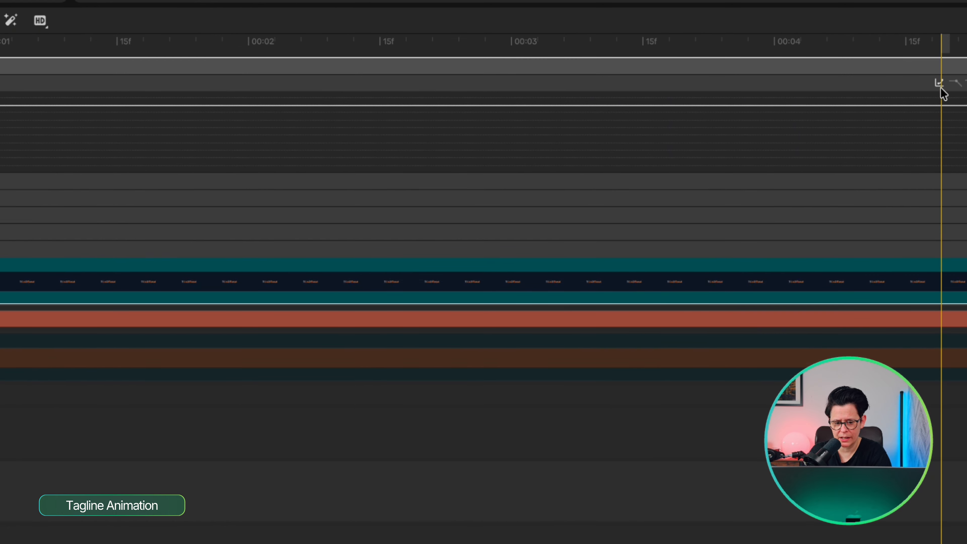
pyautogui.click(940, 85)
pyautogui.click(95, 272)
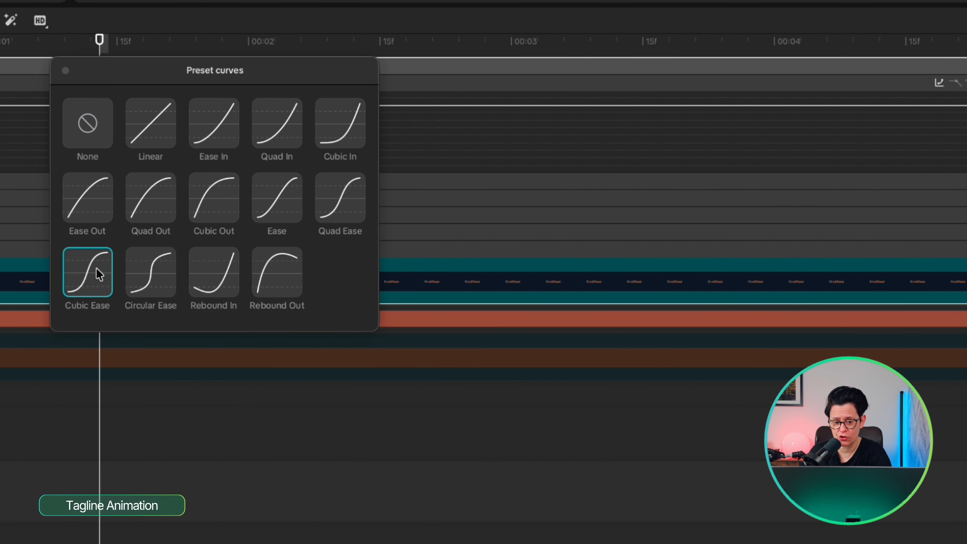
pyautogui.click(65, 72)
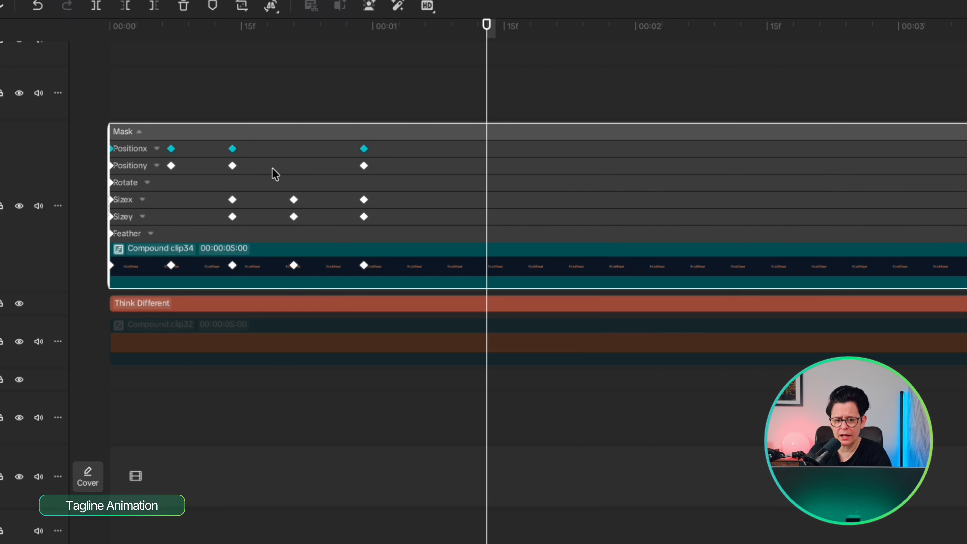
# Step: Apply the Cubic Ease curve to the circle mask's vertical position keyframes and collapse the keyframe curves
pyautogui.click(274, 170)
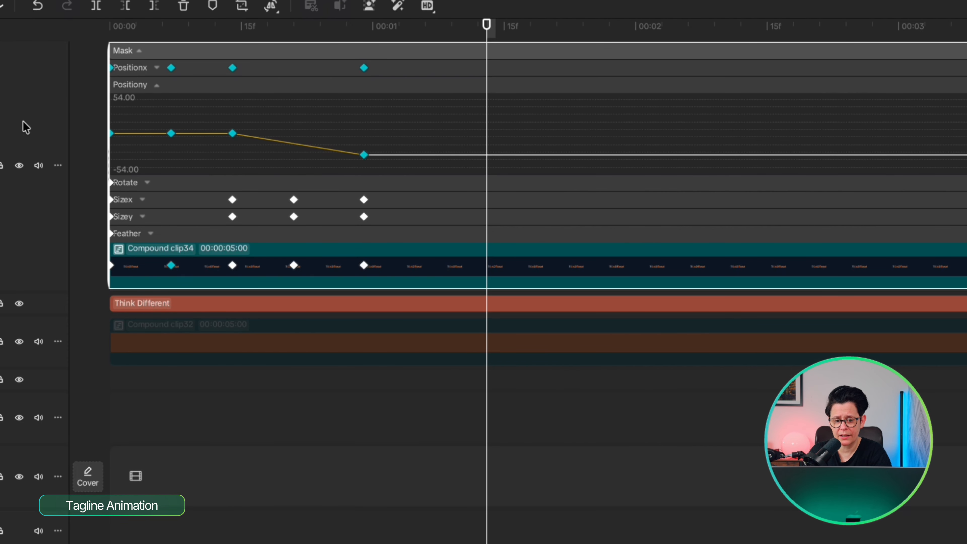
pyautogui.click(964, 63)
pyautogui.click(481, 253)
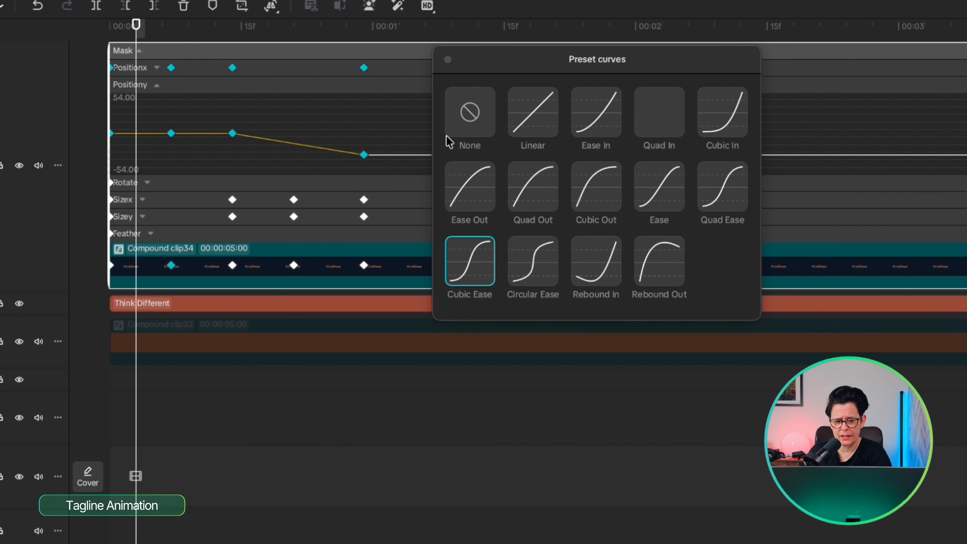
pyautogui.click(448, 60)
pyautogui.click(431, 50)
pyautogui.hotkey('alt', 'k')
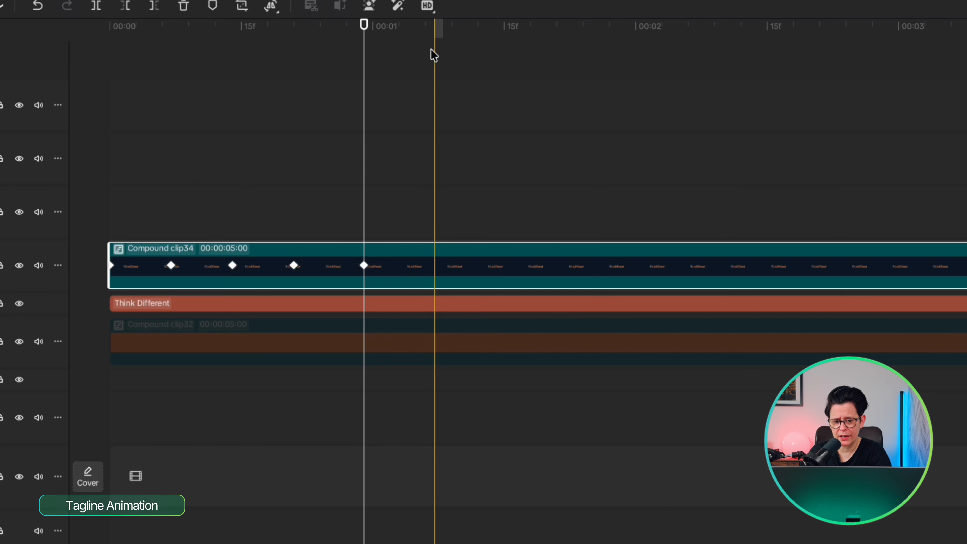
# Step: Reactivate the orange background clip and play the circle reveal from the start
pyautogui.click(199, 345)
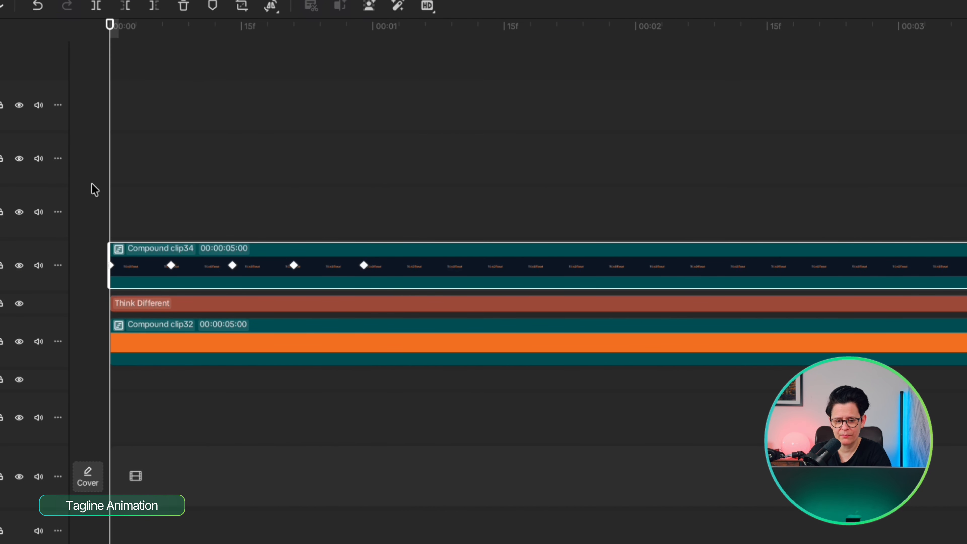
pyautogui.press('space')
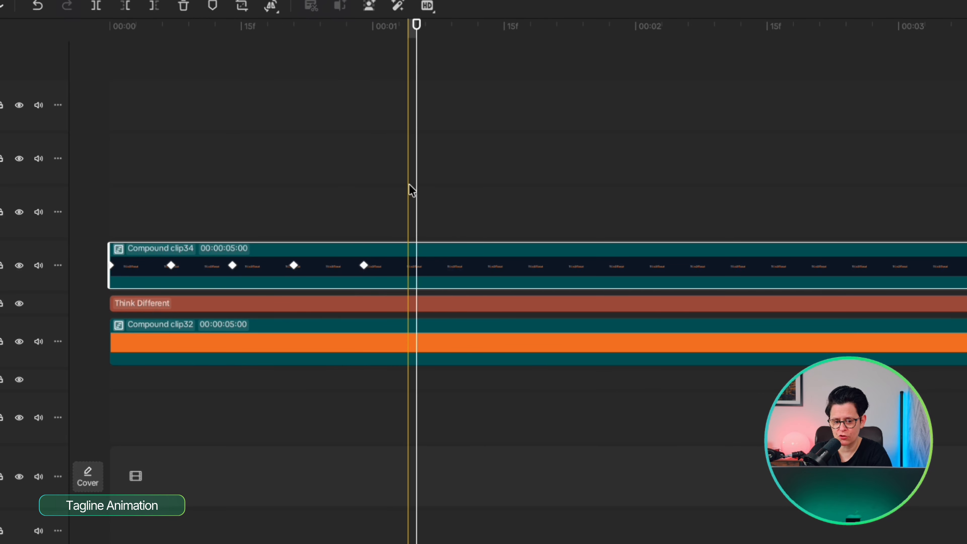
# Step: Split all clips at 00:00:01:00, one frame after the last mask keyframe
pyautogui.moveTo(416, 191); pyautogui.dragTo(364, 202)
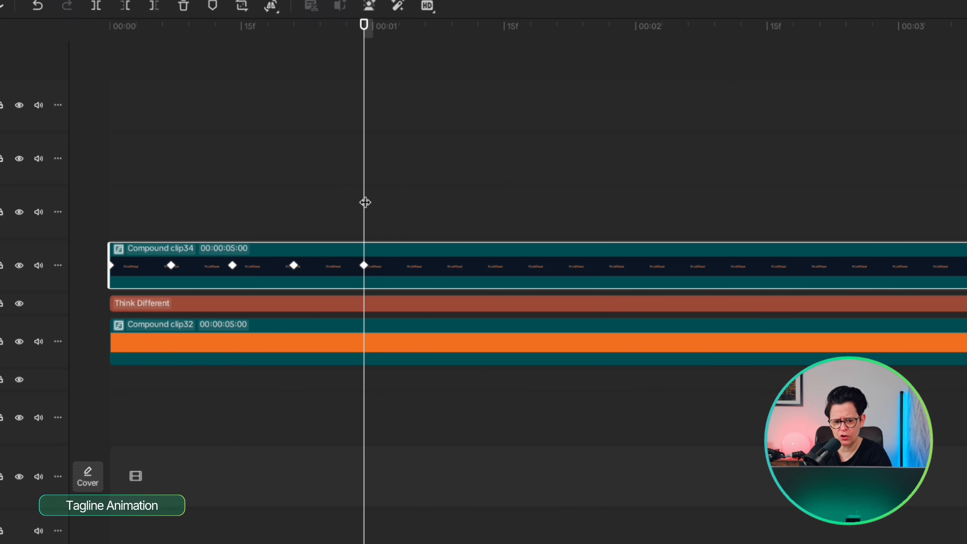
pyautogui.press('Right')
pyautogui.press('shift+super+b')
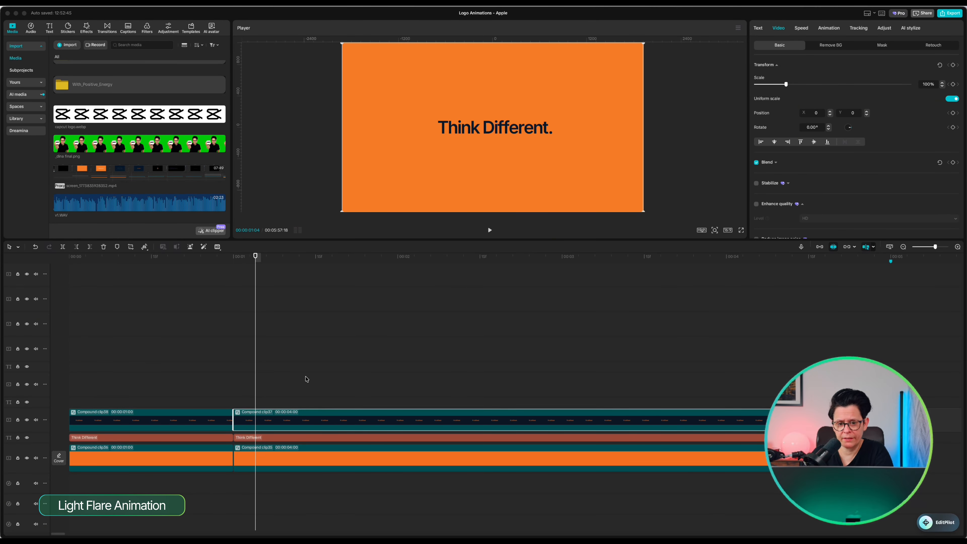
# Step: Delete the part of the dark compound clip that follows the split
pyautogui.click(311, 364)
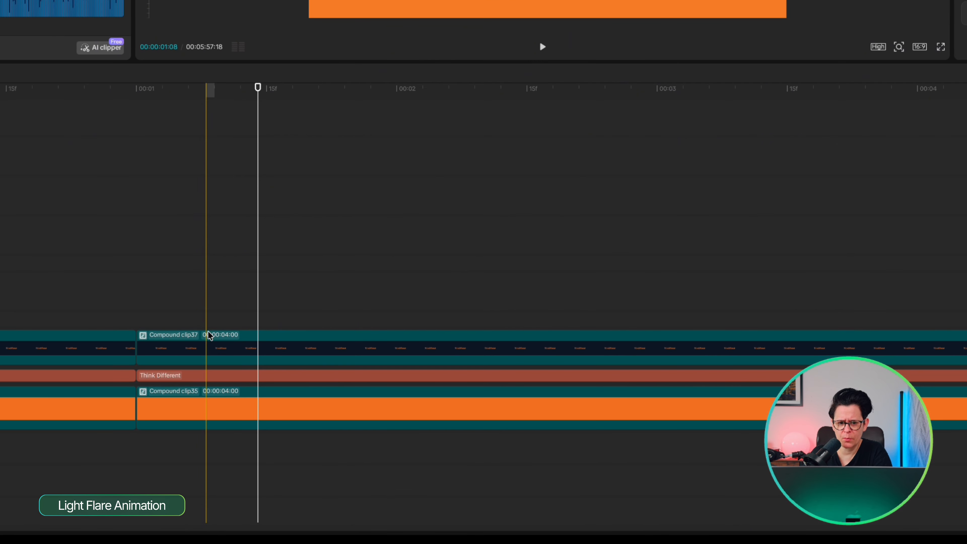
pyautogui.click(281, 419)
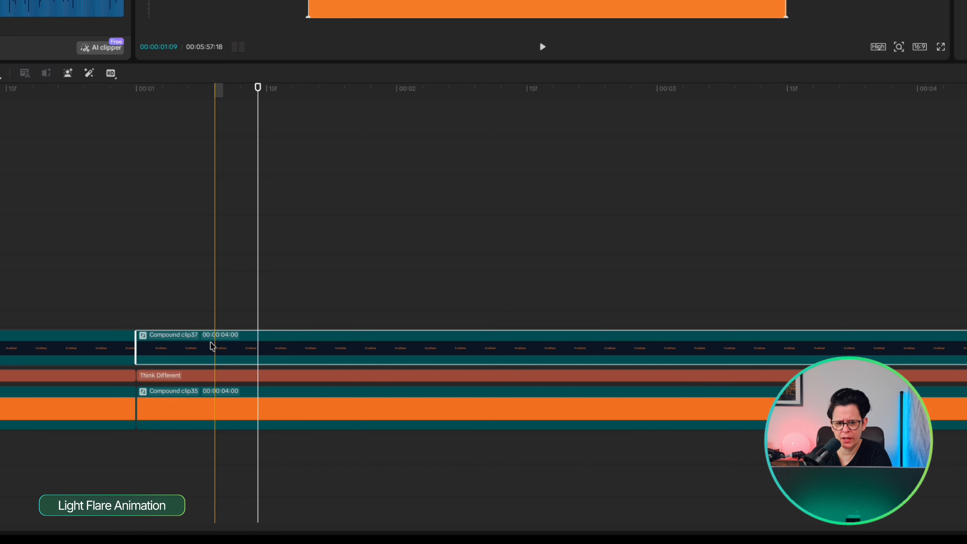
pyautogui.press('Delete')
# Step: Duplicate the "Think Different" text after the split onto the track above and color the copy white (FFFFFF)
pyautogui.click(212, 375)
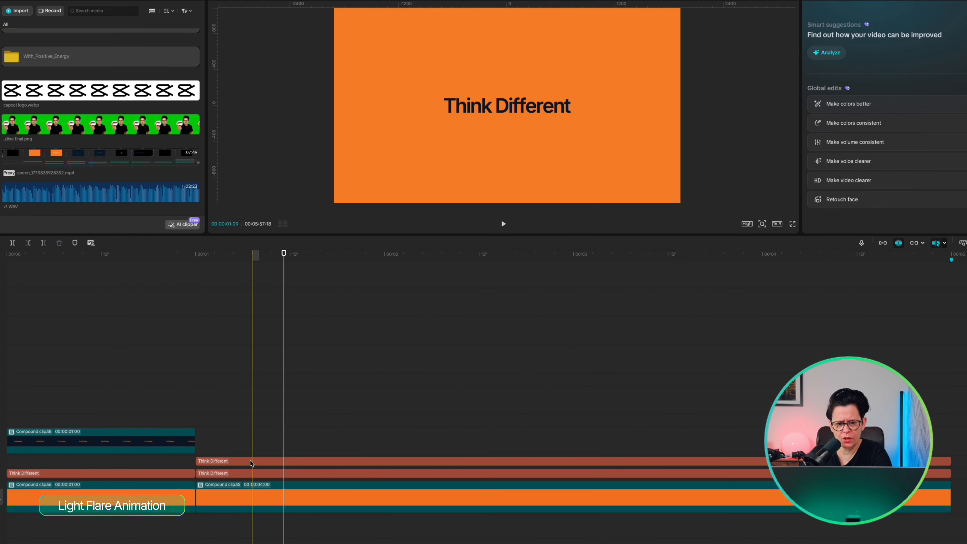
pyautogui.click(868, 155)
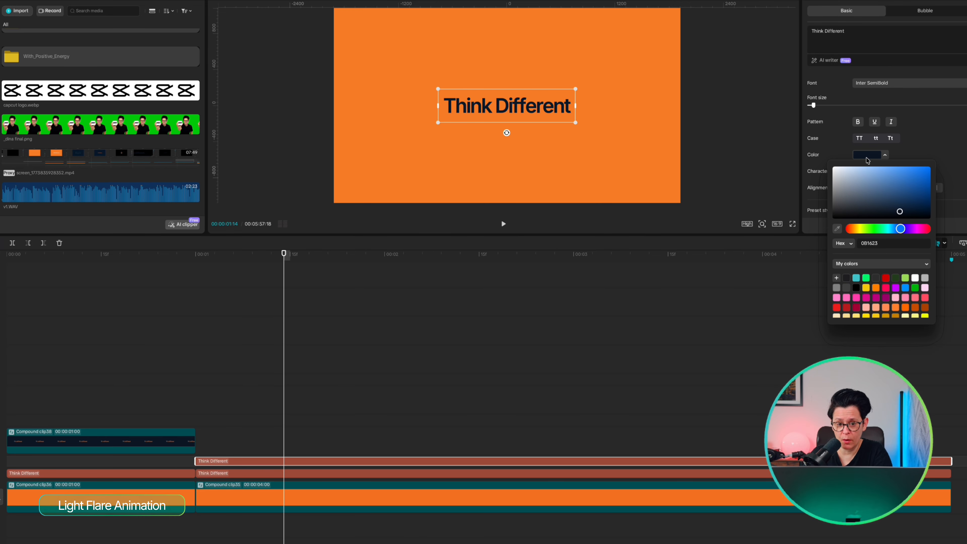
pyautogui.click(833, 167)
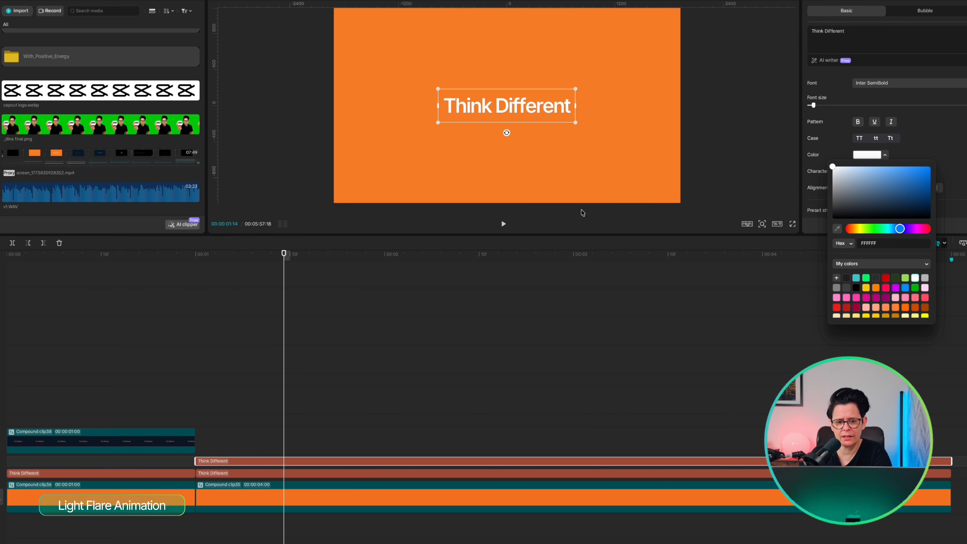
# Step: Add a full stop to both texts after the split so each reads "Think Different."
pyautogui.click(852, 29)
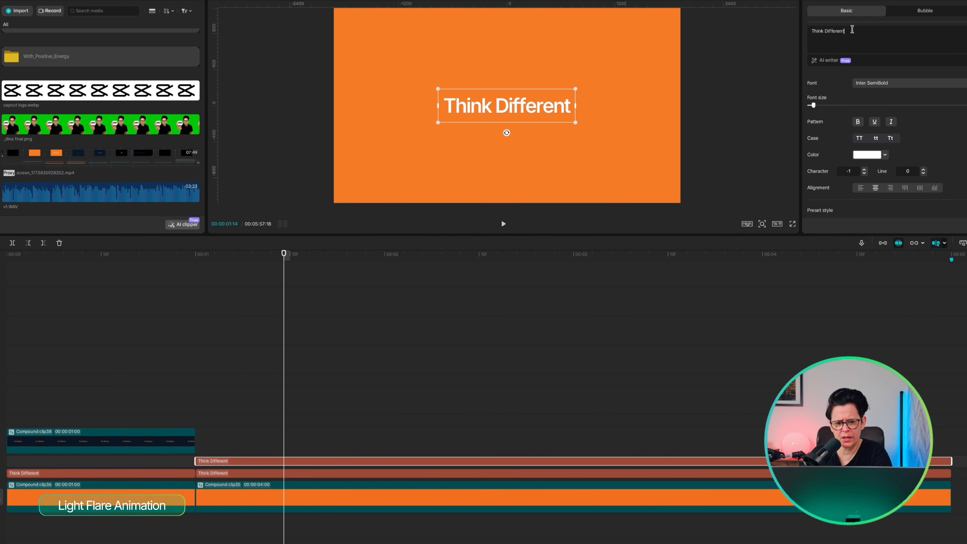
pyautogui.write('.')
pyautogui.click(495, 474)
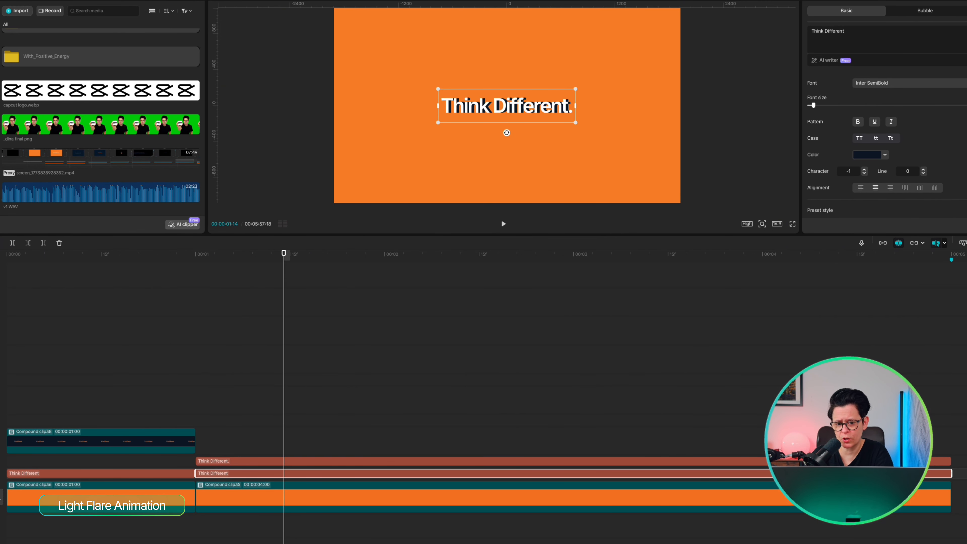
pyautogui.click(862, 38)
pyautogui.write('.')
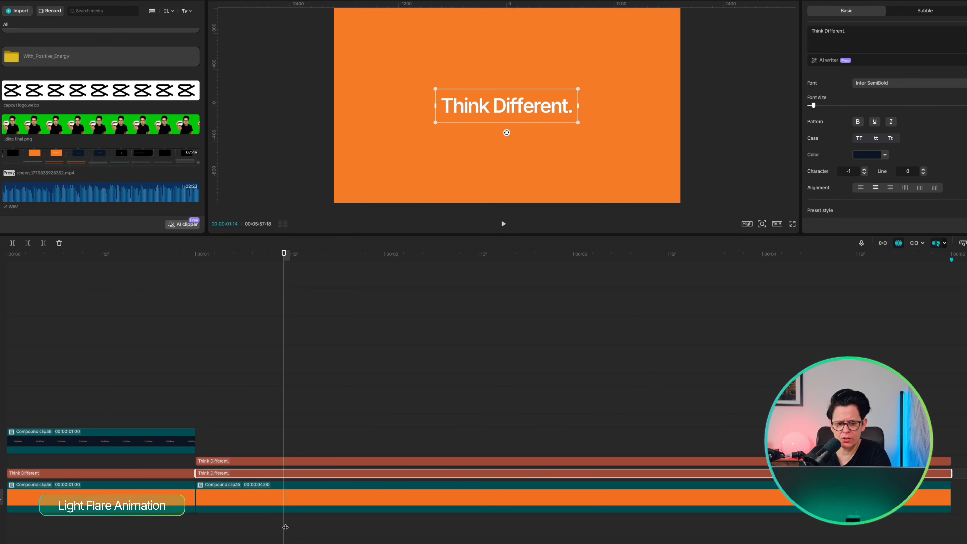
# Step: Convert the white "Think Different." text into a compound clip
pyautogui.click(282, 460)
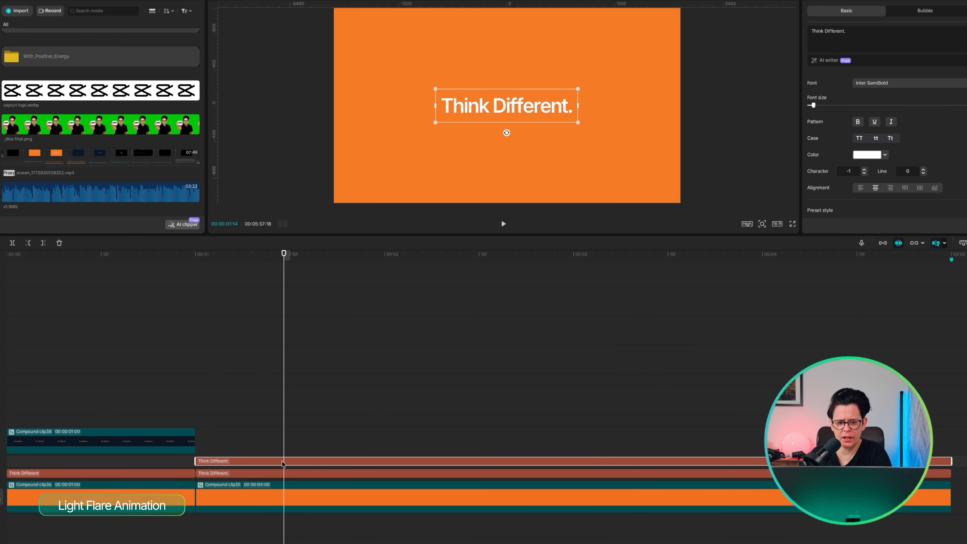
pyautogui.rightClick(284, 462)
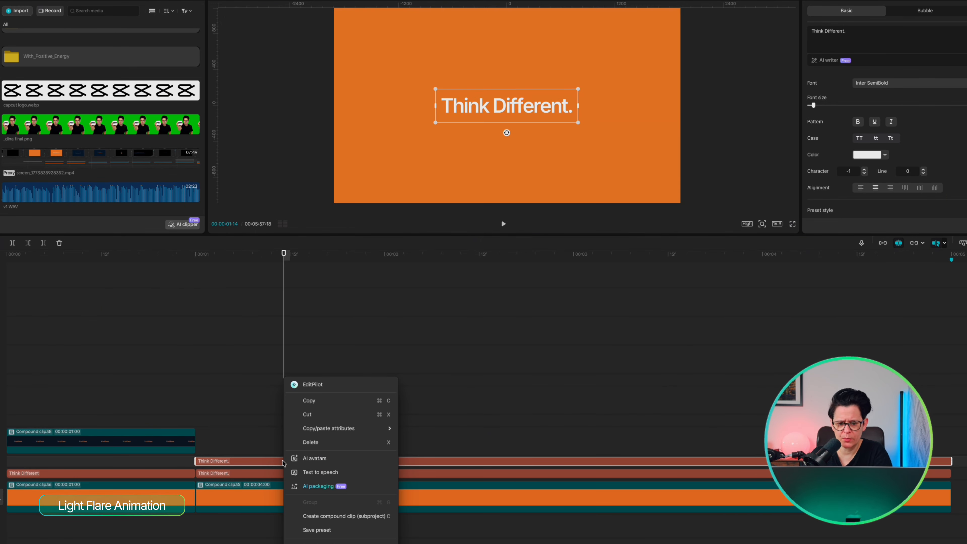
pyautogui.click(330, 516)
# Step: Add a Rectangle mask to the white text compound clip: size 538 × 20, rotation -29°, feather 58, position X -384, Y 115
pyautogui.press('Up')
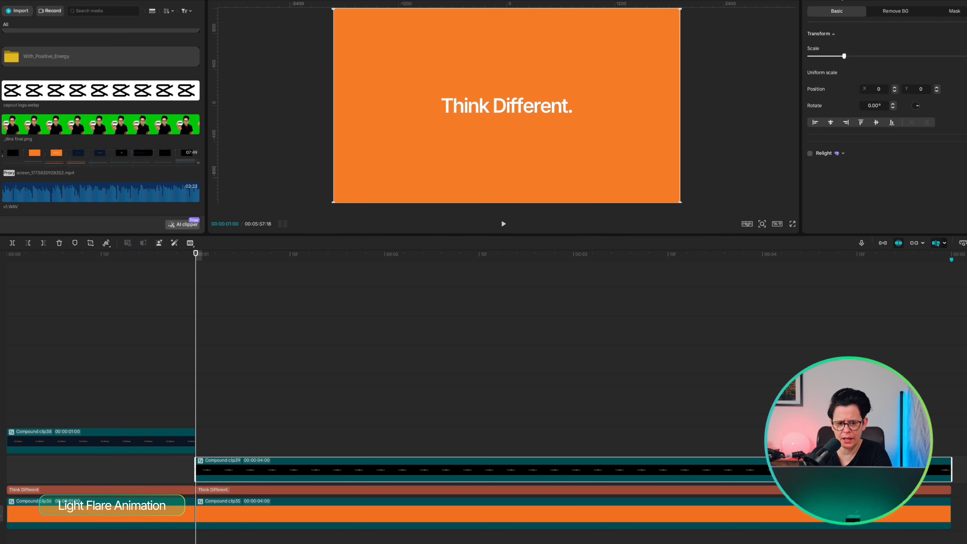
pyautogui.click(951, 11)
pyautogui.click(843, 48)
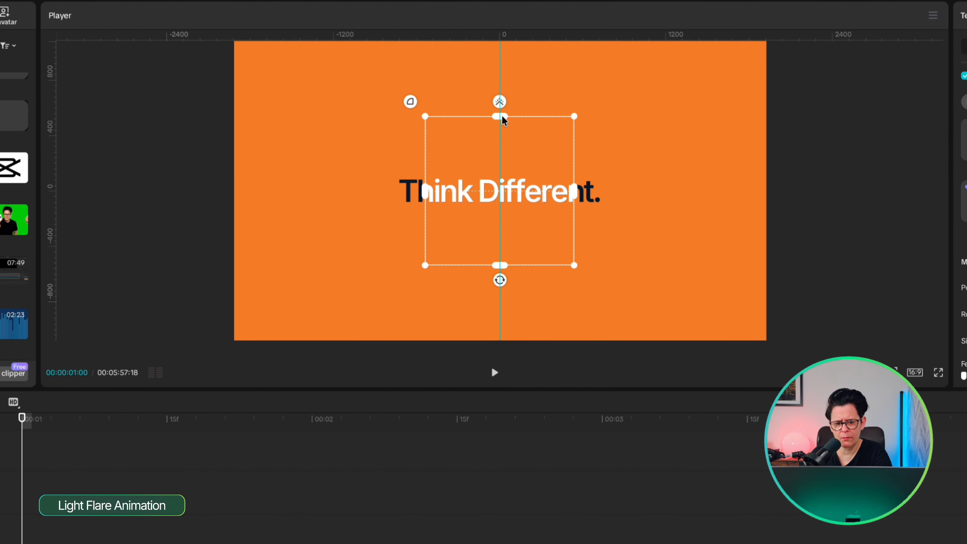
pyautogui.moveTo(504, 120); pyautogui.dragTo(425, 147)
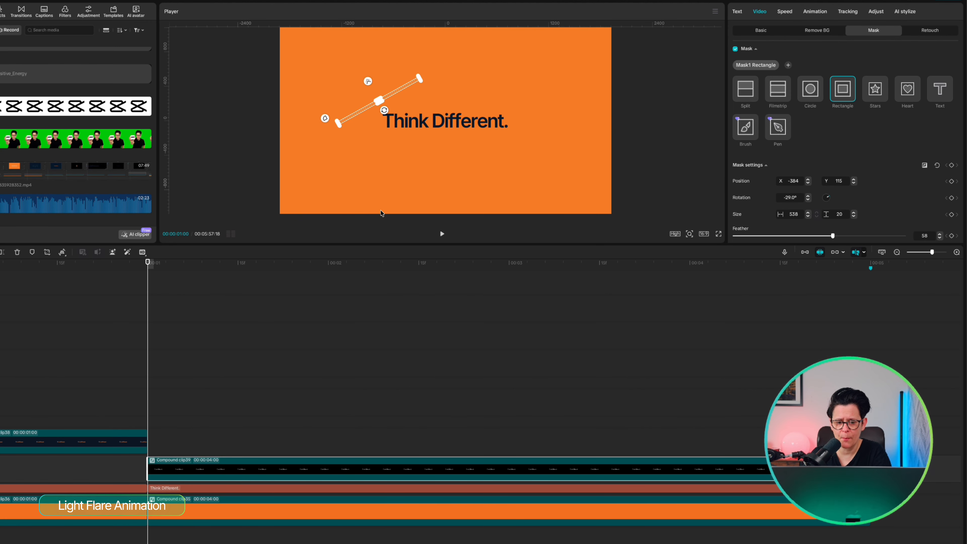
# Step: Keyframe the rectangle mask's position at 00:00:01:00, and move it to X 273, Y -166 at 00:00:01:20
pyautogui.click(952, 182)
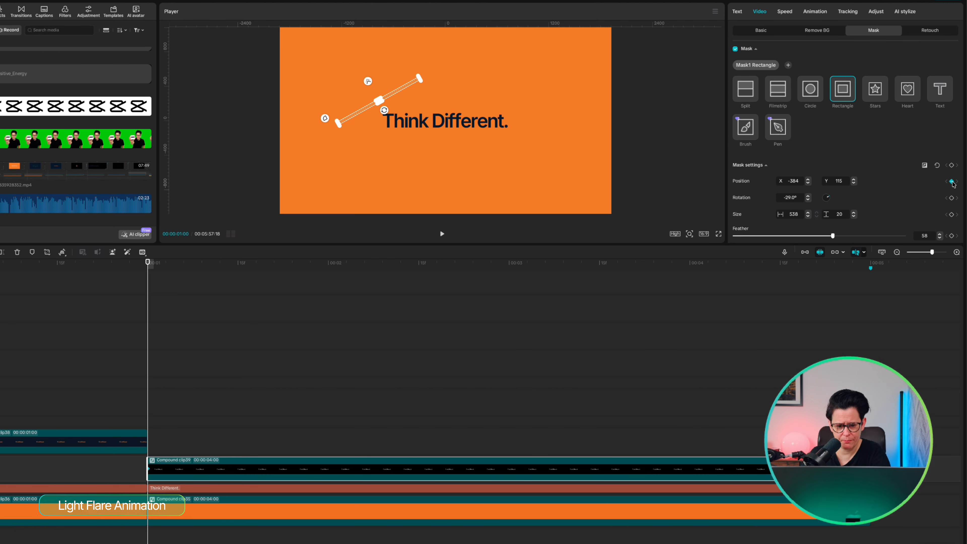
pyautogui.hotkey('shift', 'Right')
pyautogui.hotkey('shift', 'Right')
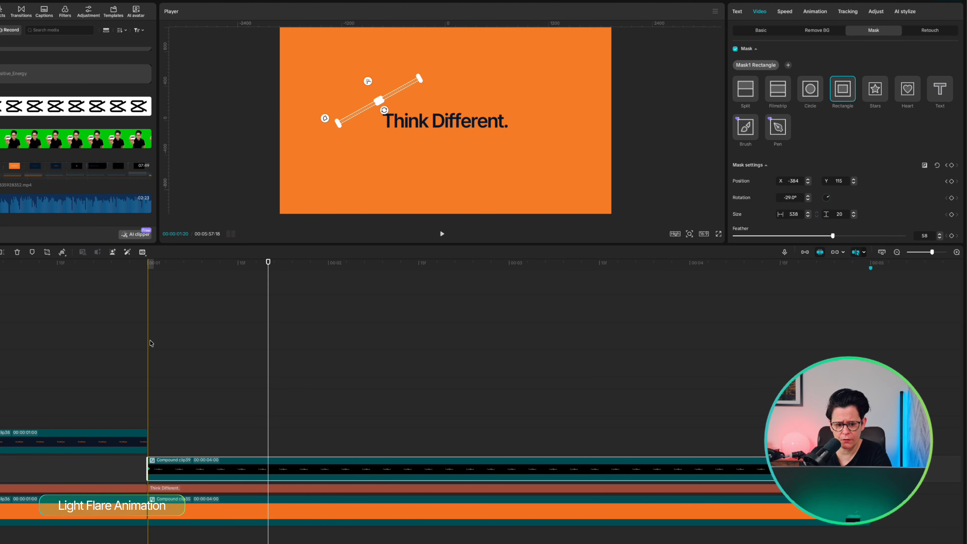
pyautogui.moveTo(386, 97); pyautogui.dragTo(501, 146)
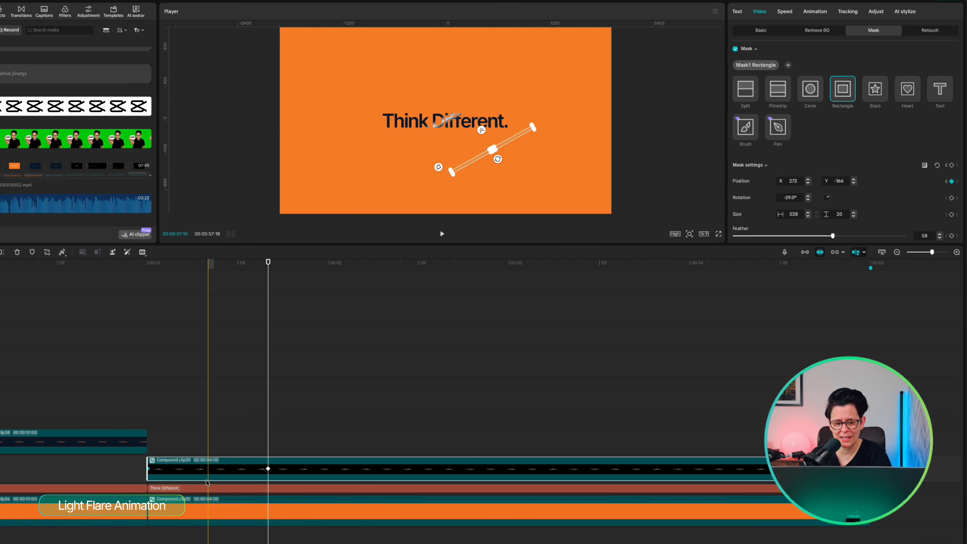
# Step: Apply the Cubic In curve to the rectangle mask's horizontal position keyframes
pyautogui.click(207, 483)
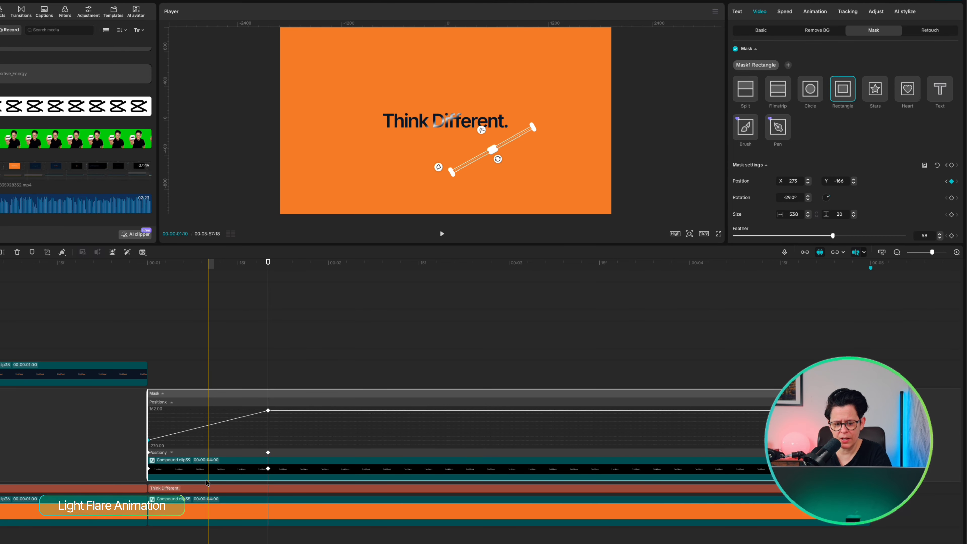
pyautogui.moveTo(91, 400); pyautogui.dragTo(92, 399)
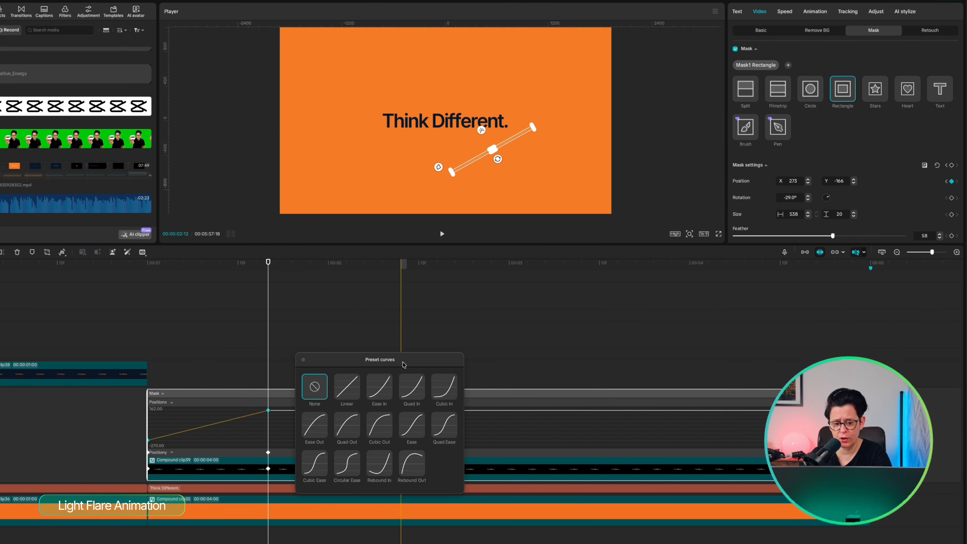
pyautogui.click(444, 388)
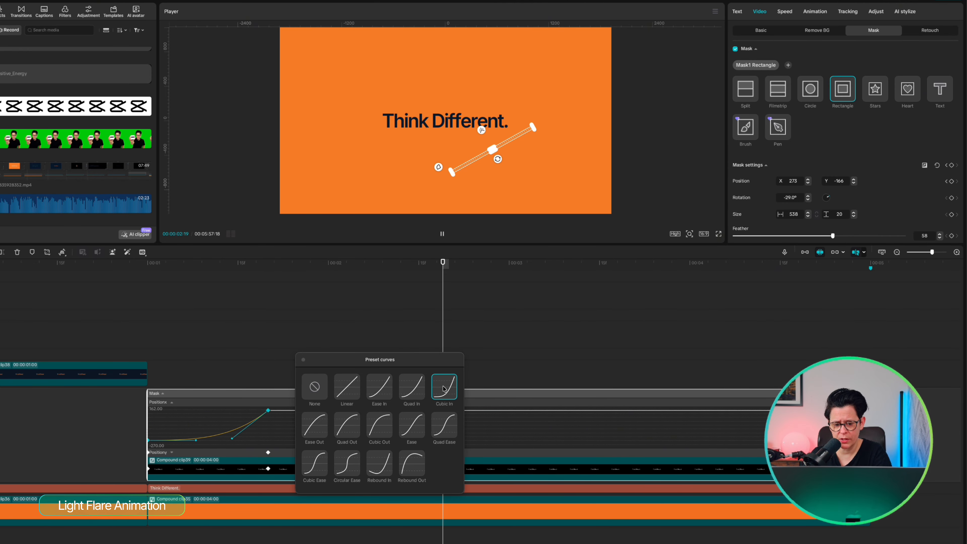
pyautogui.click(303, 362)
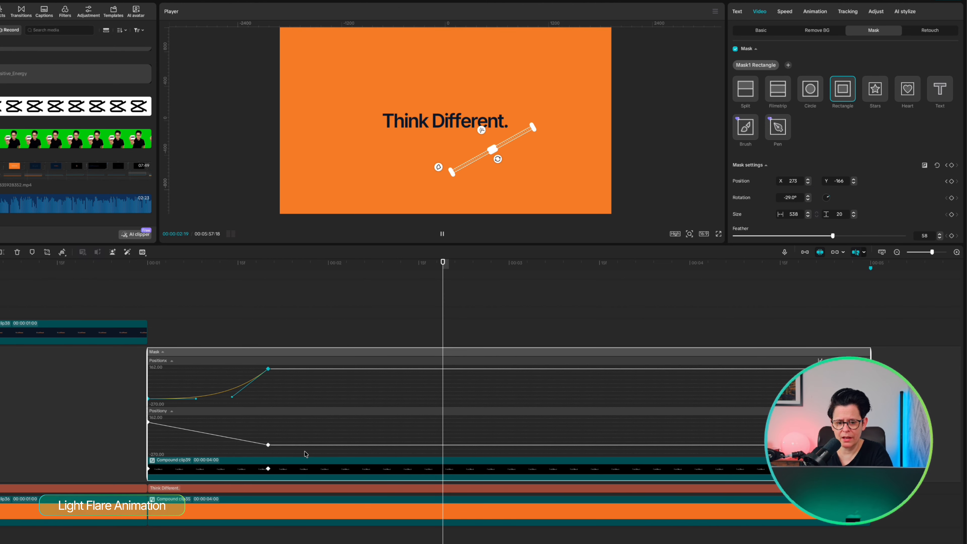
# Step: Apply the Cubic In curve to the rectangle mask's vertical position keyframes and leave the keyframe graph view
pyautogui.click(268, 445)
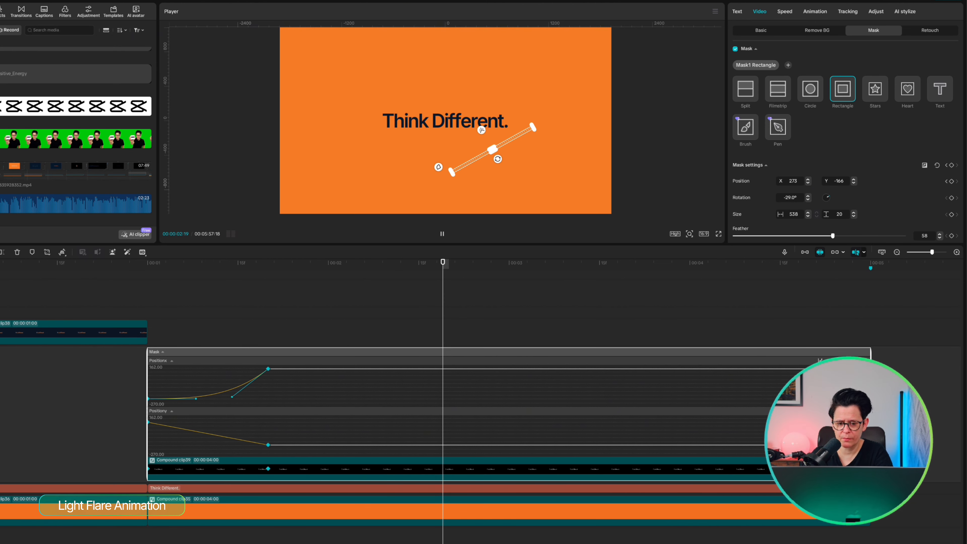
pyautogui.click(820, 411)
pyautogui.click(442, 371)
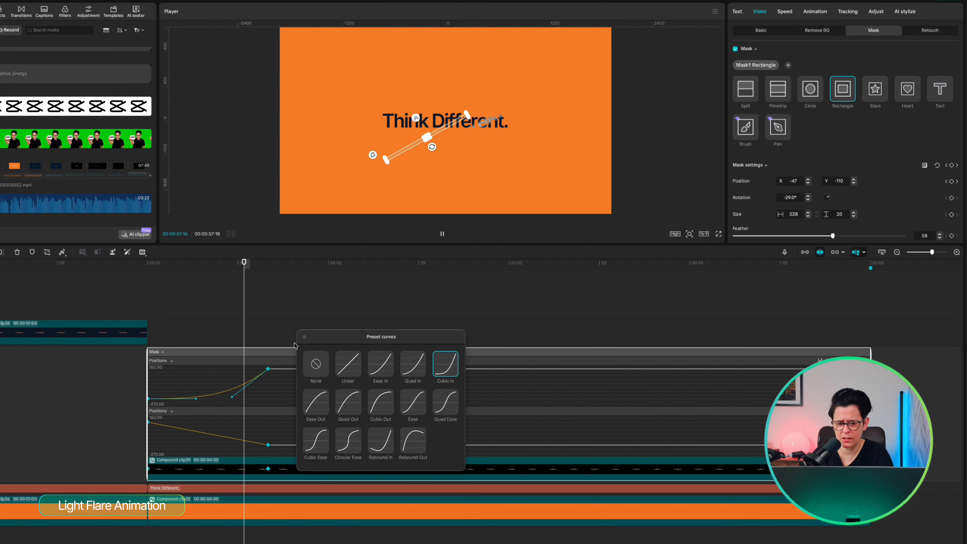
pyautogui.click(304, 337)
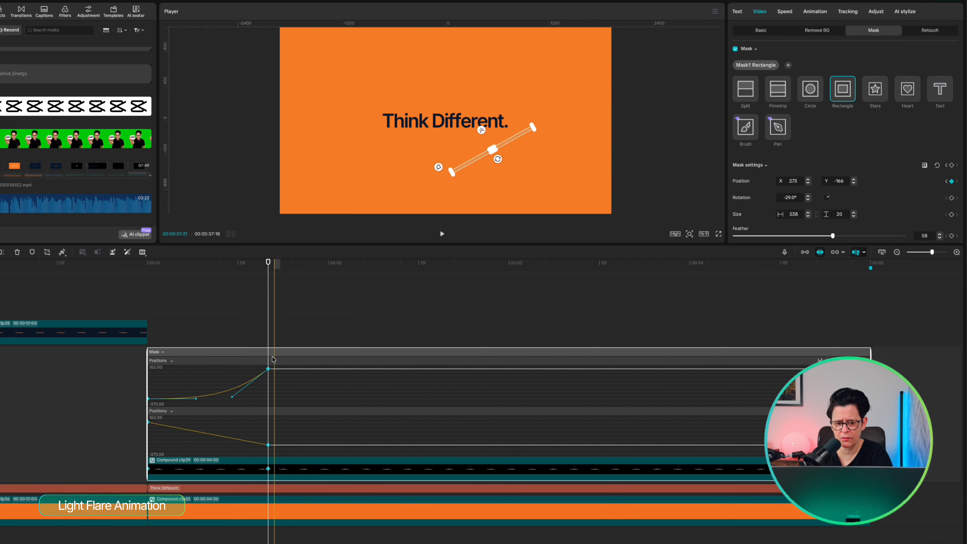
pyautogui.hotkey('alt', 'k')
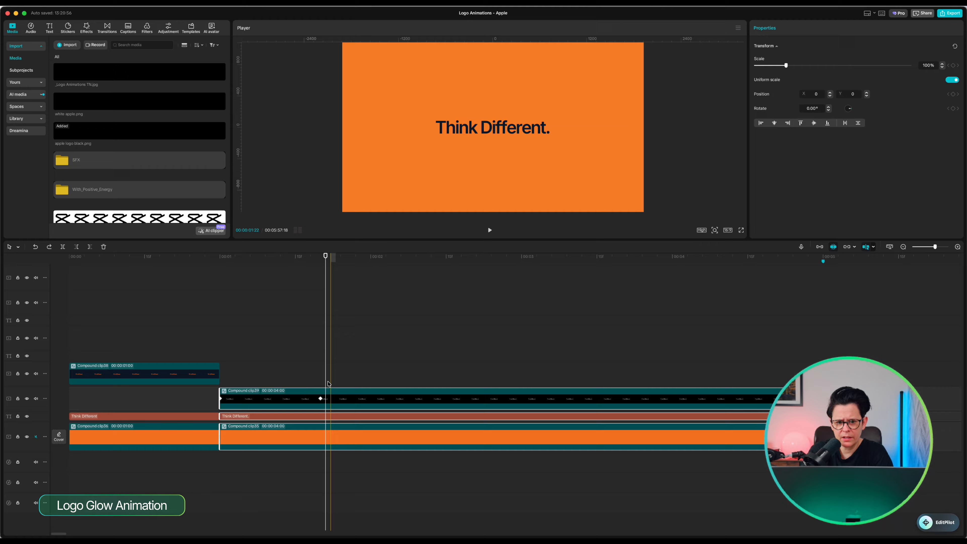
# Step: Split the clips at 00:00:01:21 and delete the remainder of the white text compound clip after the cut
pyautogui.press('super+b')
pyautogui.click(345, 399)
pyautogui.press('Delete')
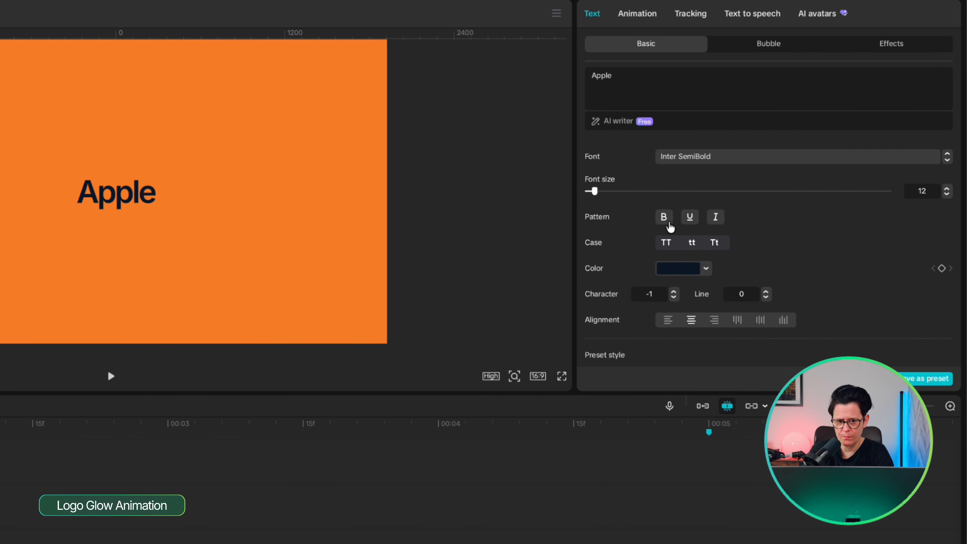
# Step: Make the "Apple" text bold and white, with font size 16
pyautogui.click(667, 225)
pyautogui.click(673, 272)
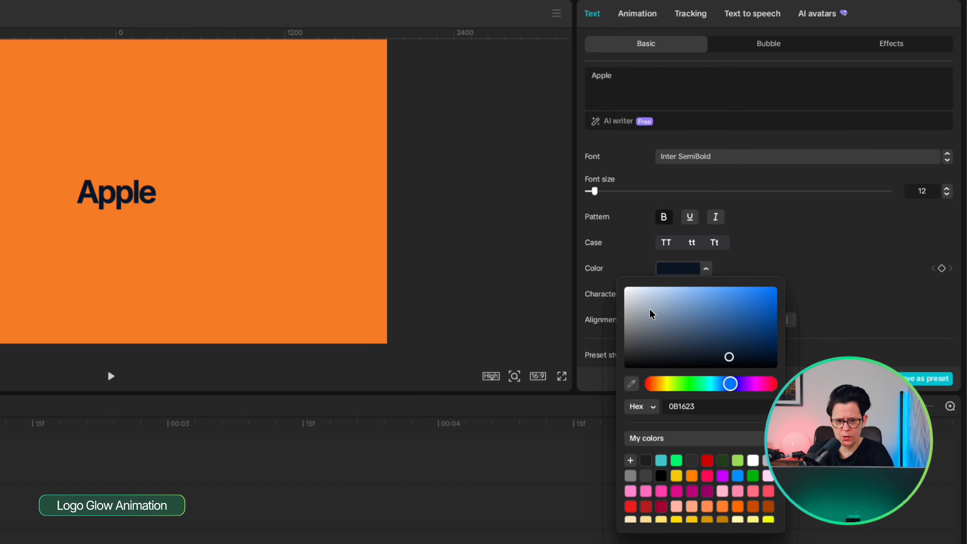
pyautogui.moveTo(647, 313); pyautogui.dragTo(609, 281)
pyautogui.click(762, 219)
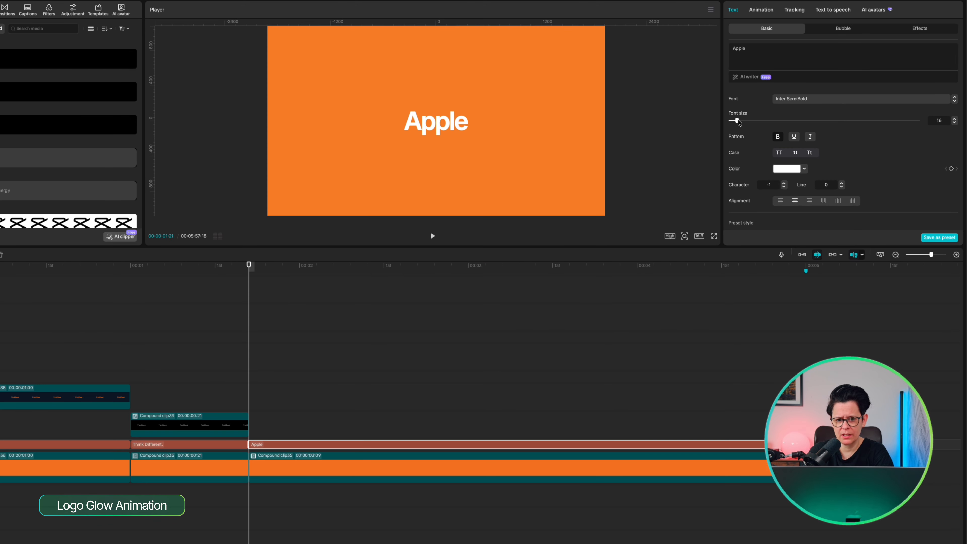
# Step: Replace the orange background under the "Apple" text with the library's black background, trimmed to the text's end
pyautogui.click(266, 470)
pyautogui.press('Delete')
pyautogui.click(0, 91)
pyautogui.moveTo(85, 156); pyautogui.dragTo(254, 469)
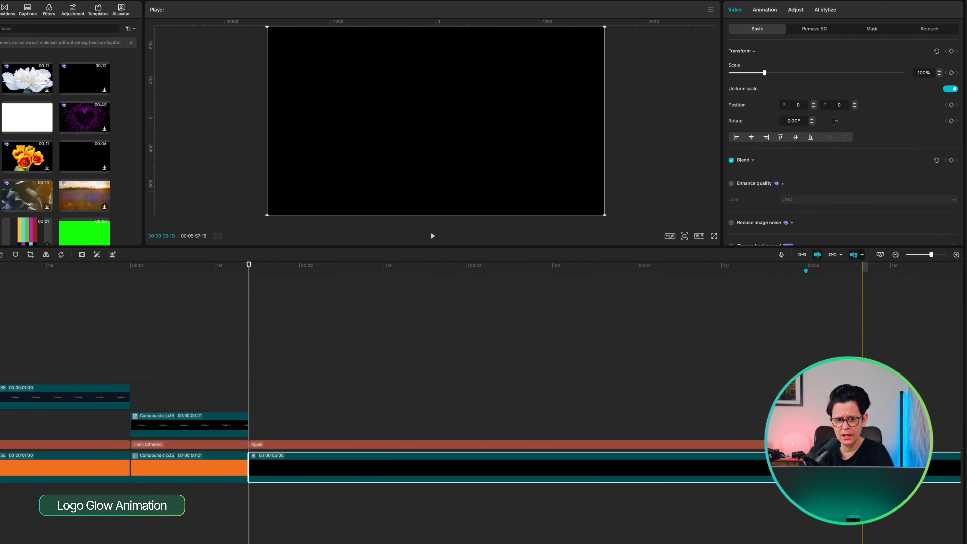
pyautogui.press('w')
# Step: Stack two copies of white apple.png above the "Apple" text and set the lower copy's scale to 23%
pyautogui.click(0, 29)
pyautogui.moveTo(68, 92); pyautogui.dragTo(270, 408)
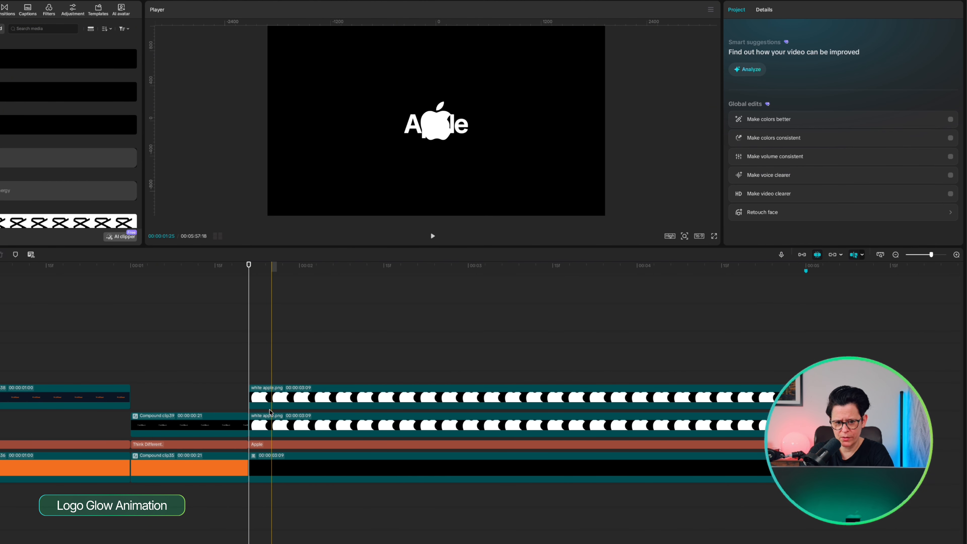
pyautogui.click(285, 424)
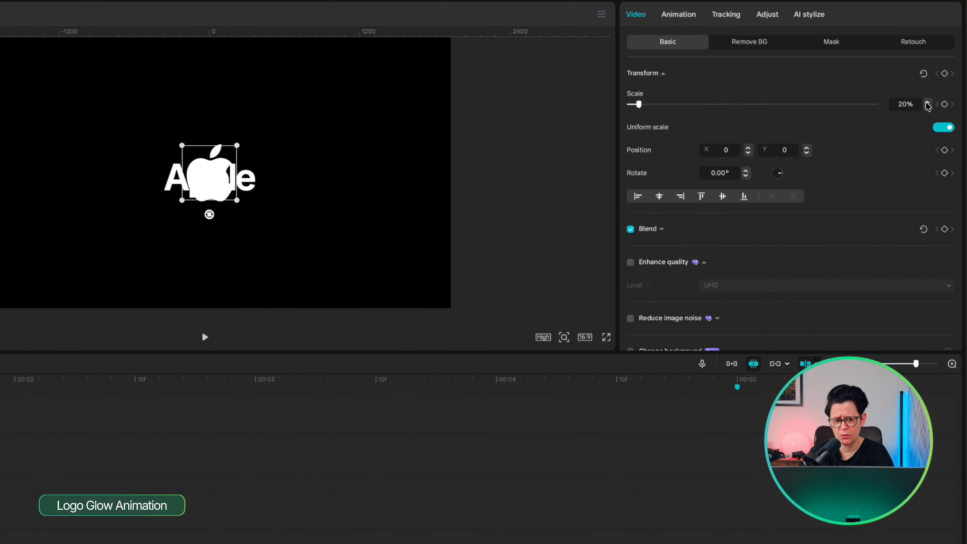
pyautogui.click(928, 103)
pyautogui.click(928, 103)
pyautogui.click(928, 102)
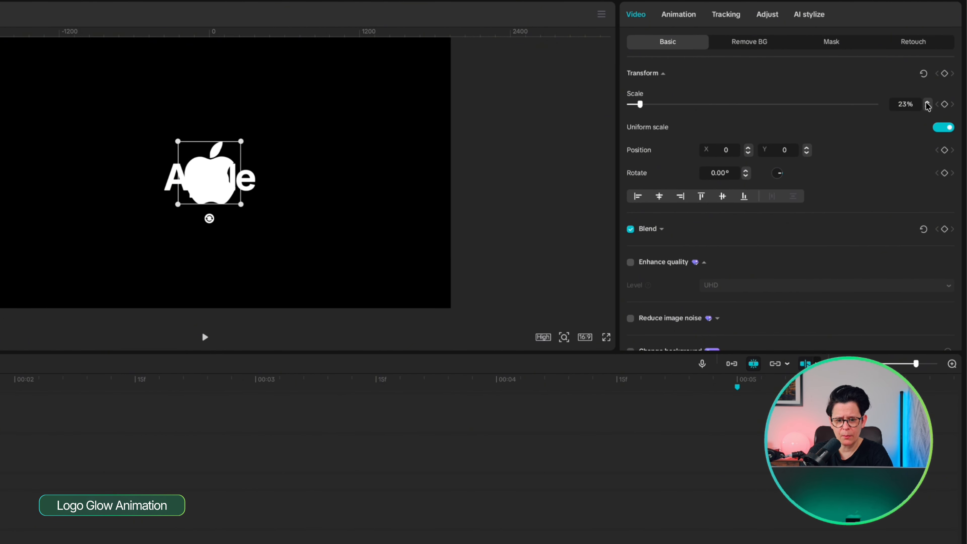
# Step: Adjust the lower apple's color: Temp 50, Tint -50, Exposure 50, Contrast -50, Highlight 50, Shadow 50
pyautogui.click(767, 14)
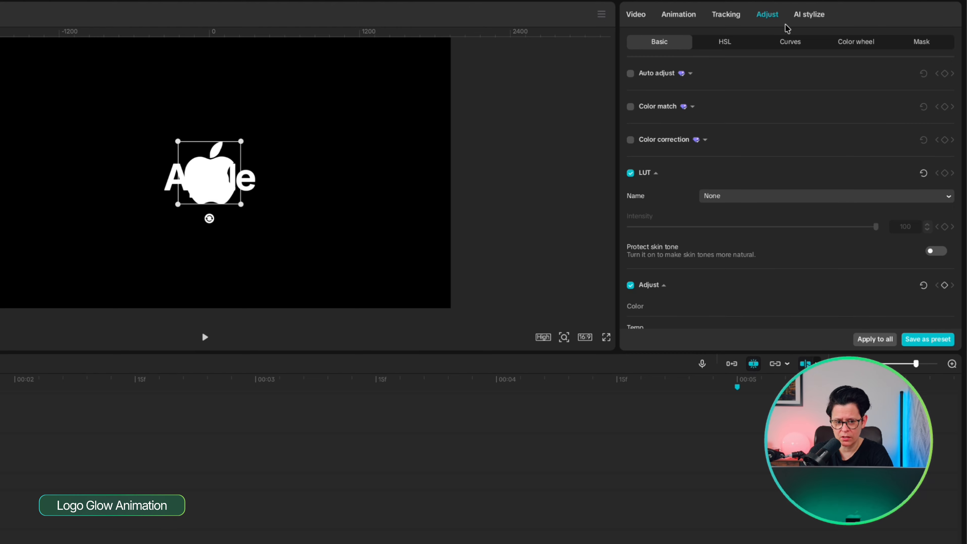
pyautogui.scroll(-6, 759, 175)
pyautogui.moveTo(756, 96); pyautogui.dragTo(916, 102)
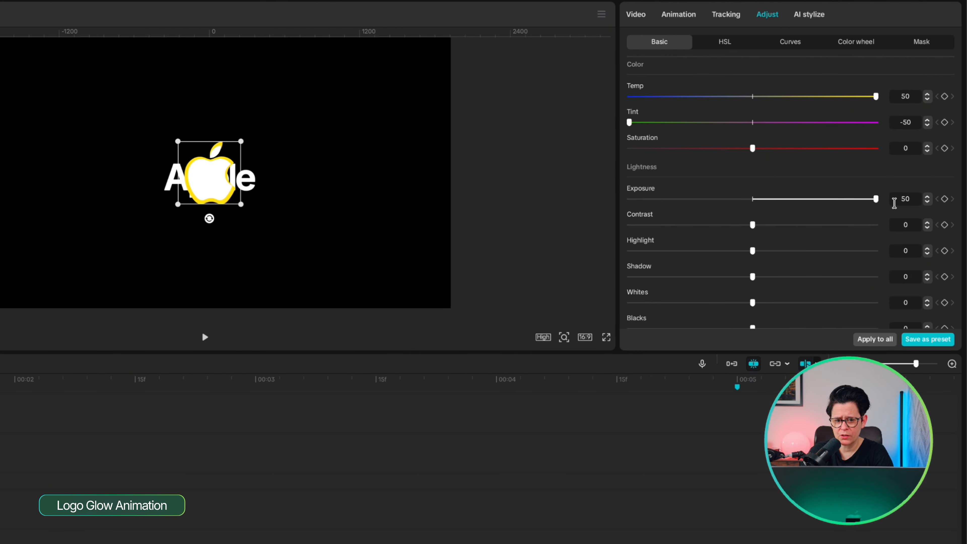
pyautogui.moveTo(752, 225); pyautogui.dragTo(608, 223)
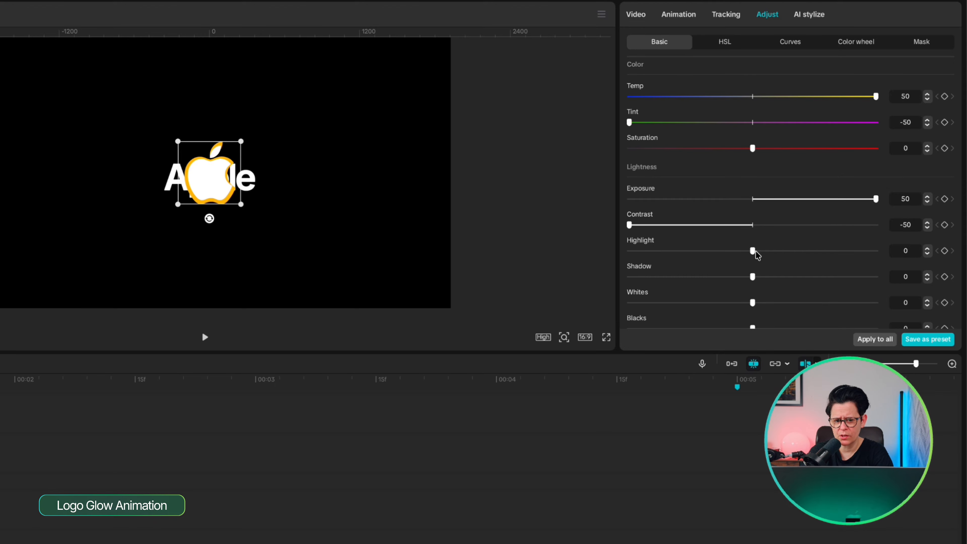
pyautogui.moveTo(754, 251); pyautogui.dragTo(914, 252)
pyautogui.moveTo(753, 277); pyautogui.dragTo(914, 264)
# Step: Set the lower apple's Whites to 50, Blacks to 50 and Brilliance to -50
pyautogui.scroll(-2, 756, 274)
pyautogui.scroll(-3, 744, 240)
pyautogui.moveTo(753, 257); pyautogui.dragTo(616, 255)
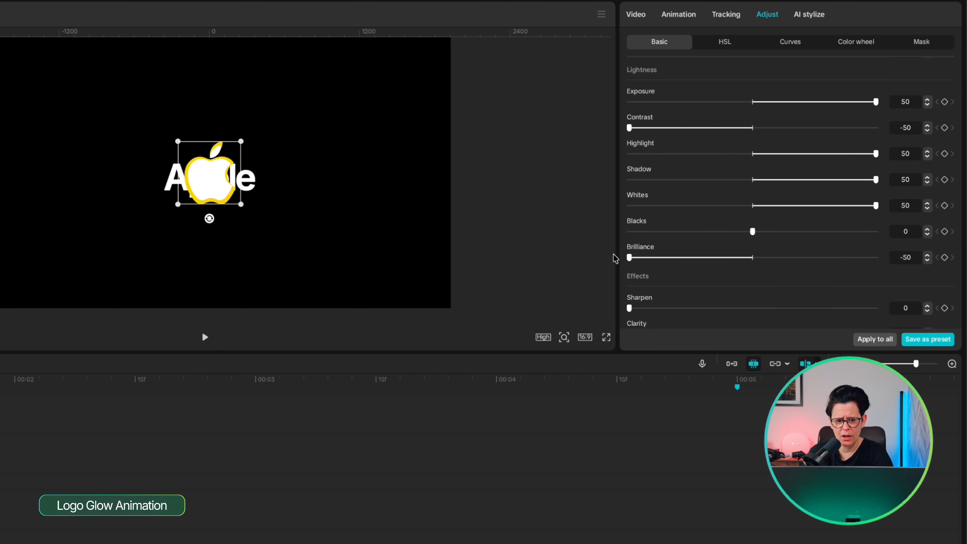
pyautogui.moveTo(753, 231); pyautogui.dragTo(884, 232)
pyautogui.scroll(-3, 732, 245)
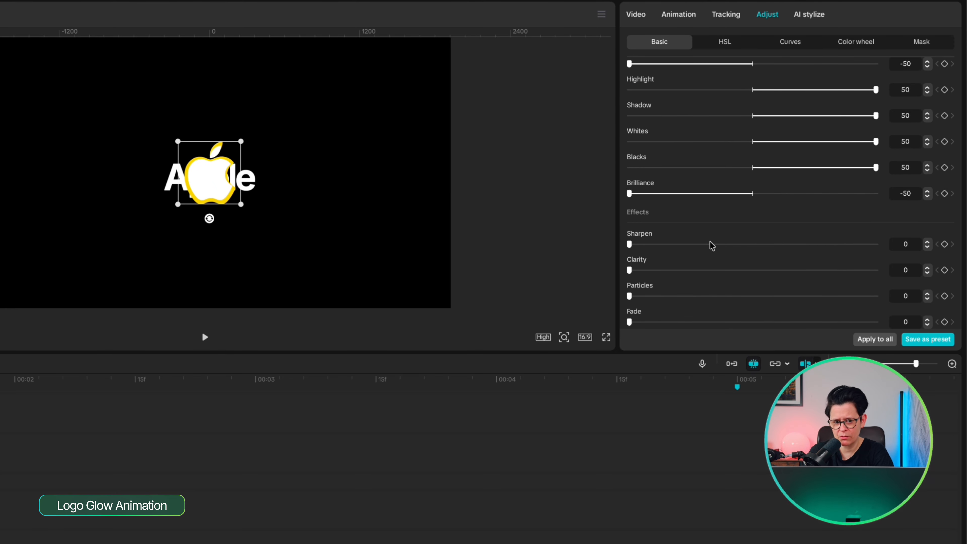
pyautogui.scroll(8, 712, 246)
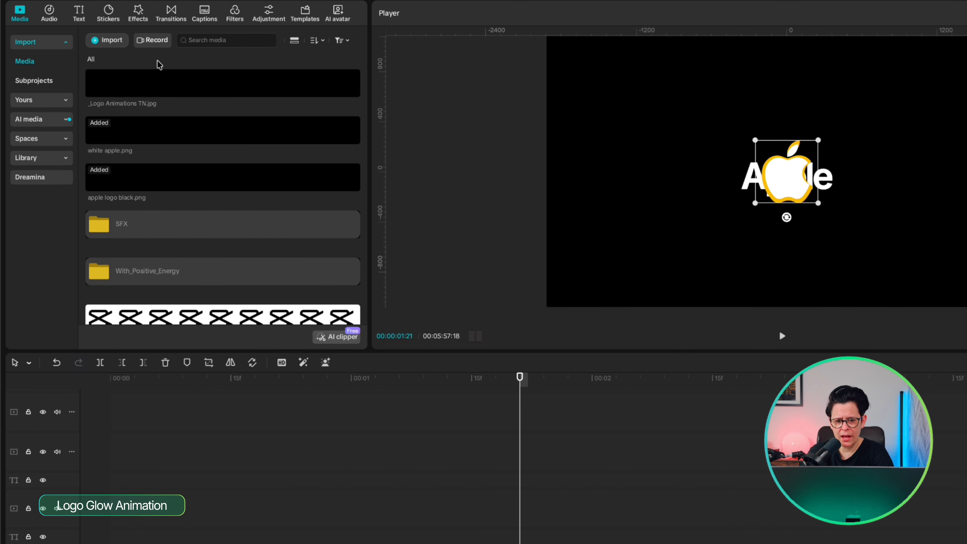
# Step: Apply the favorite effects Blur and Glow 2 to the lower apple clip
pyautogui.click(138, 13)
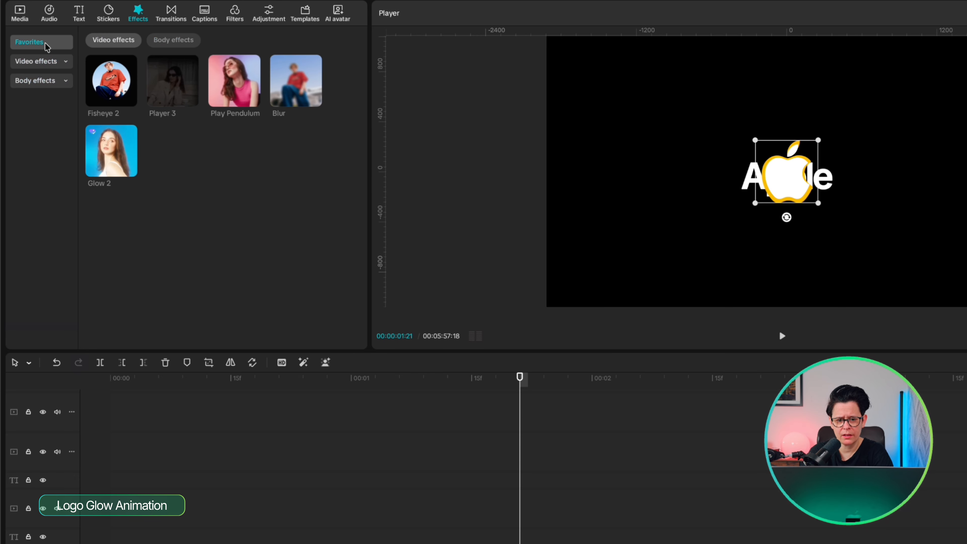
pyautogui.moveTo(296, 86); pyautogui.dragTo(600, 543)
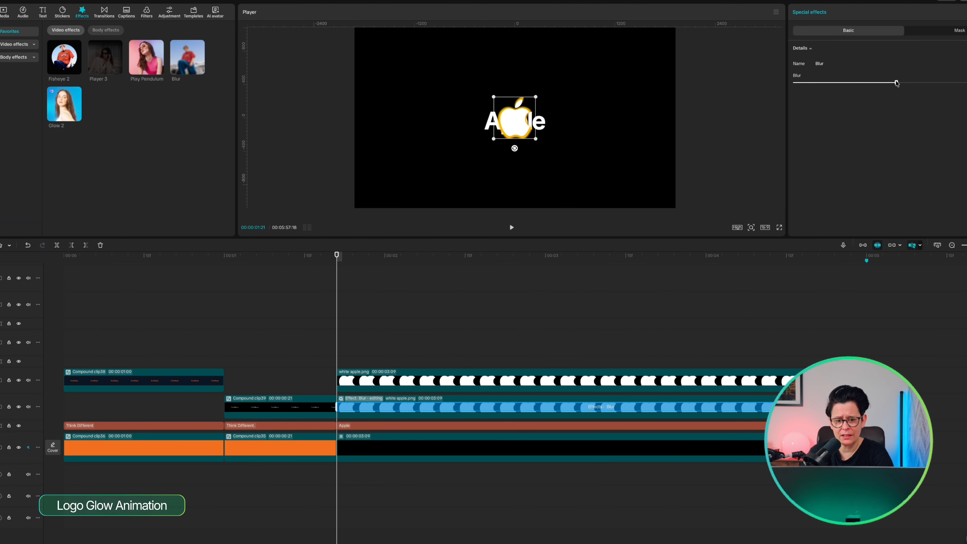
pyautogui.moveTo(64, 104); pyautogui.dragTo(408, 400)
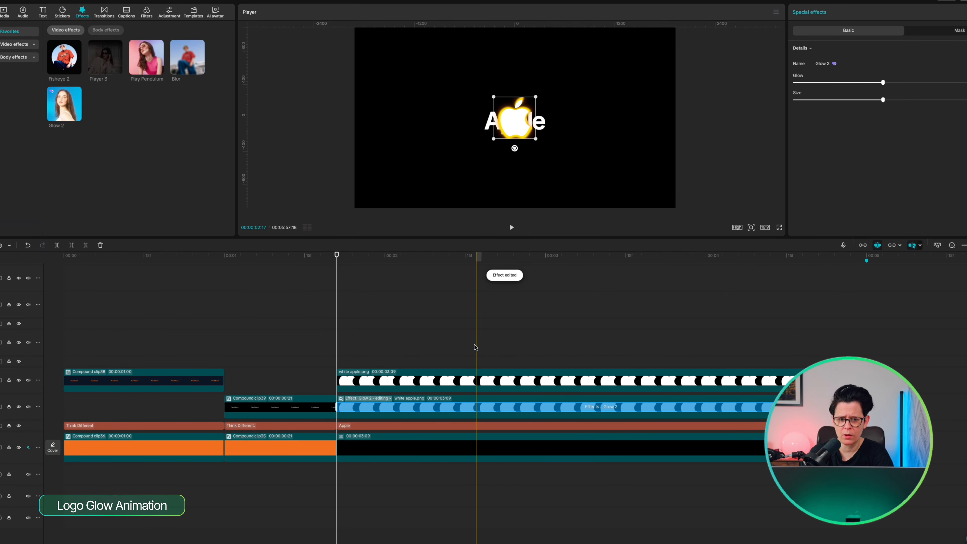
# Step: Add a Split mask to the lower apple clip and set its feather to 60
pyautogui.click(468, 407)
pyautogui.click(930, 30)
pyautogui.click(805, 65)
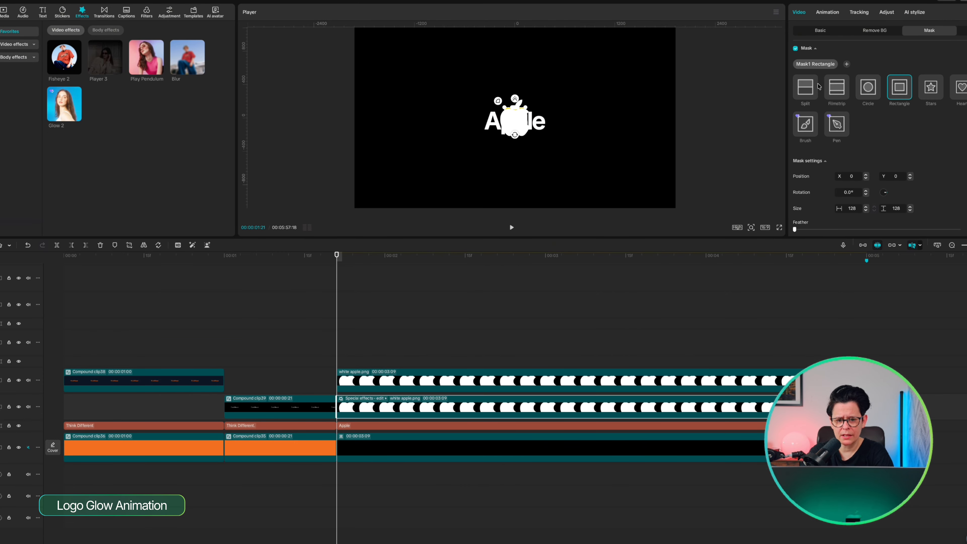
pyautogui.click(806, 89)
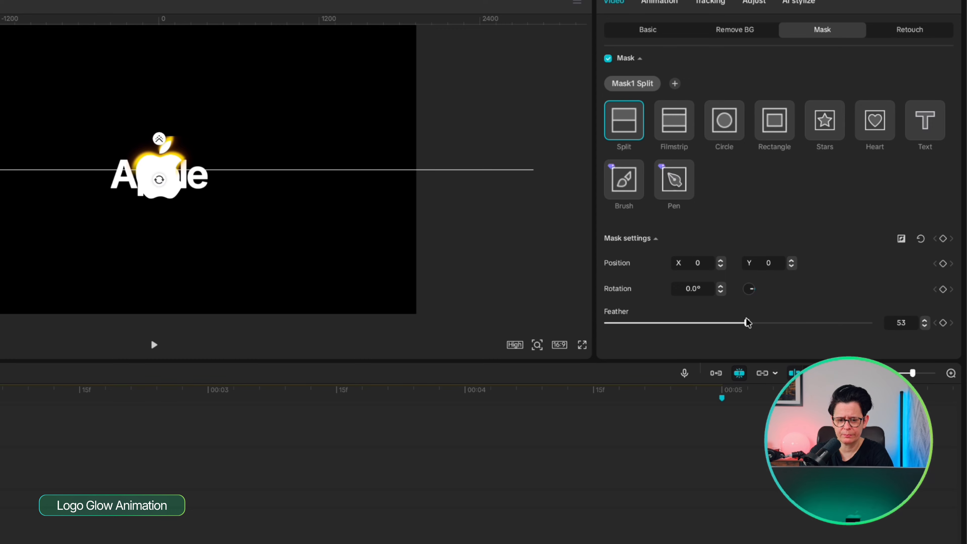
pyautogui.moveTo(747, 322); pyautogui.dragTo(765, 323)
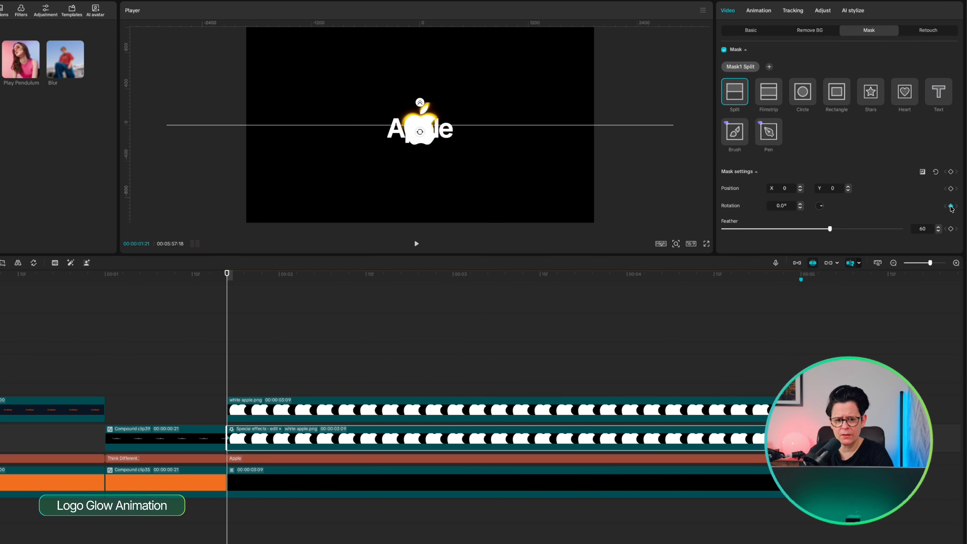
# Step: Keyframe the split mask's rotation from 0° at 00:00:01:21 to 720° at 00:00:03:12
pyautogui.click(273, 345)
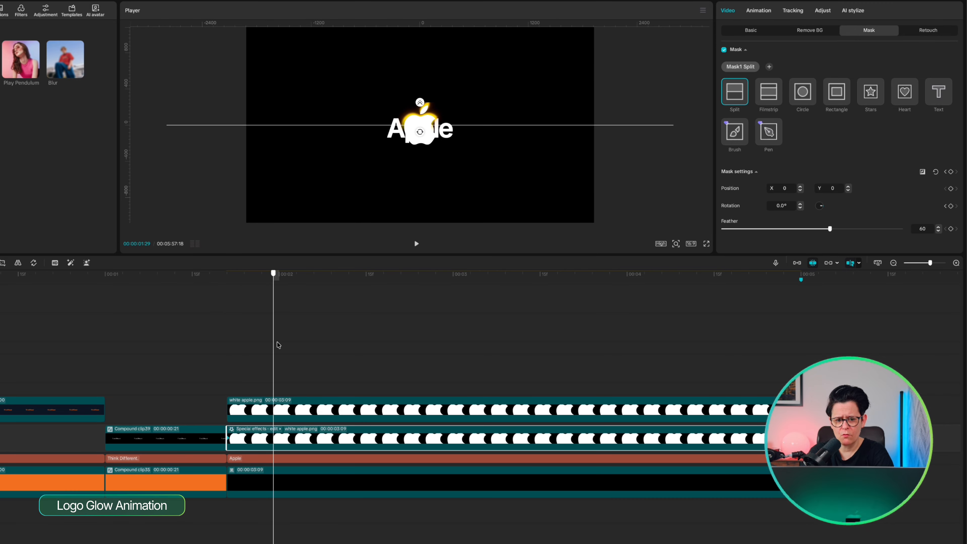
pyautogui.moveTo(277, 342); pyautogui.dragTo(539, 342)
pyautogui.moveTo(419, 132); pyautogui.dragTo(452, 143)
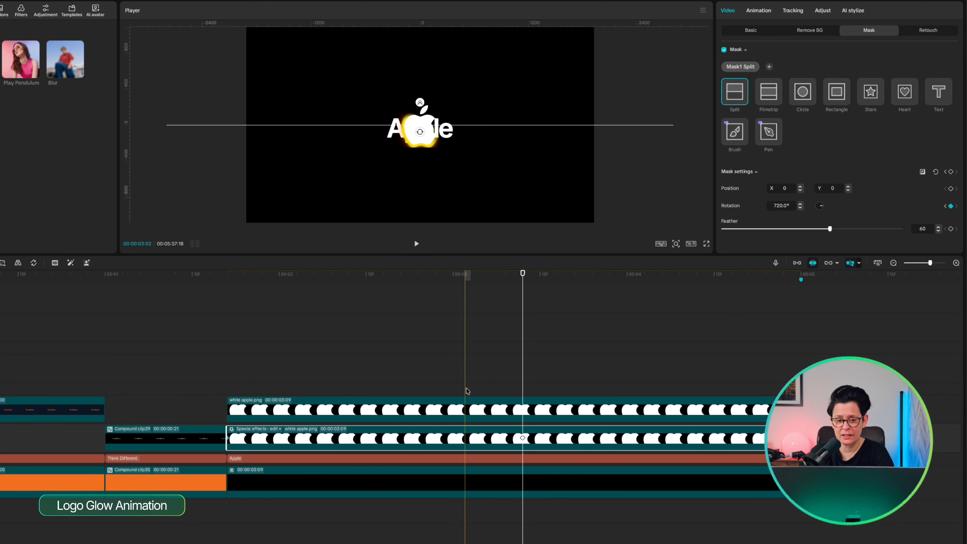
# Step: Combine both white apple clips into one compound clip
pyautogui.moveTo(466, 389); pyautogui.dragTo(474, 449)
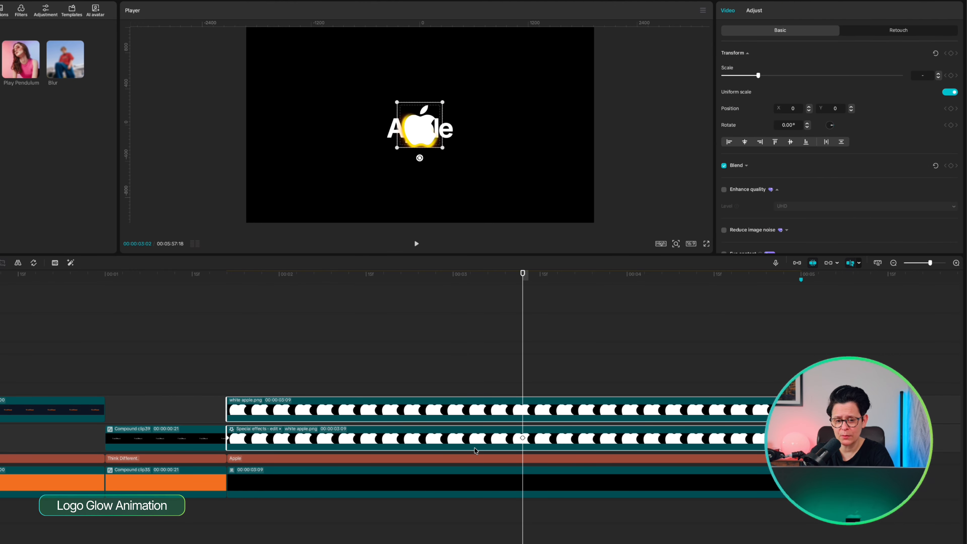
pyautogui.rightClick(473, 442)
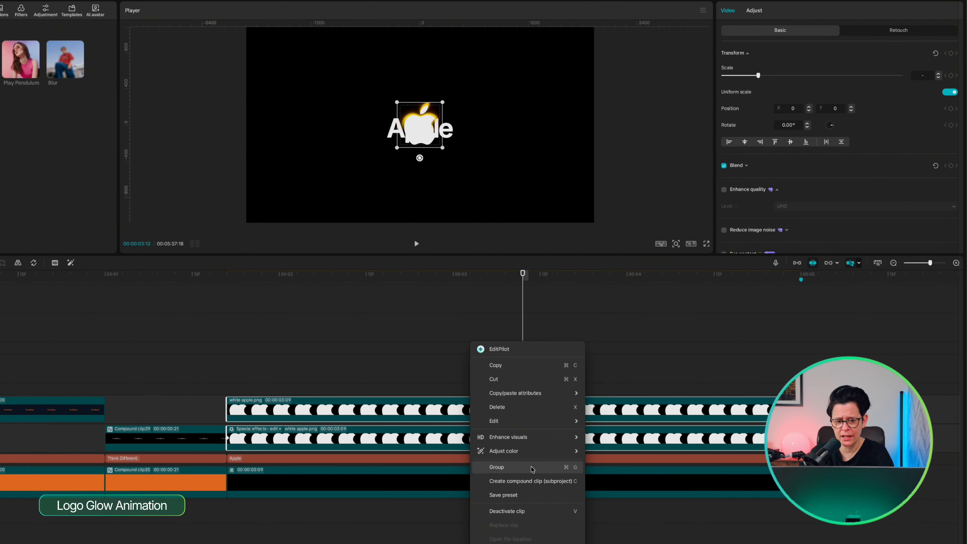
pyautogui.click(540, 481)
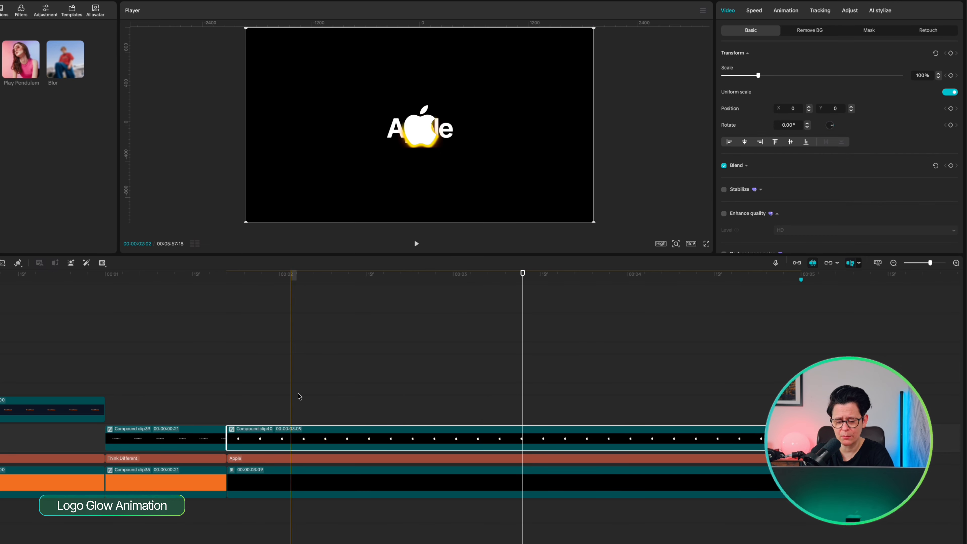
# Step: Keyframe the apple compound clip from scale 1%, X 0 at 00:00:01:21 to scale 100%, X 606 at 00:00:02:01
pyautogui.moveTo(253, 399); pyautogui.dragTo(228, 400)
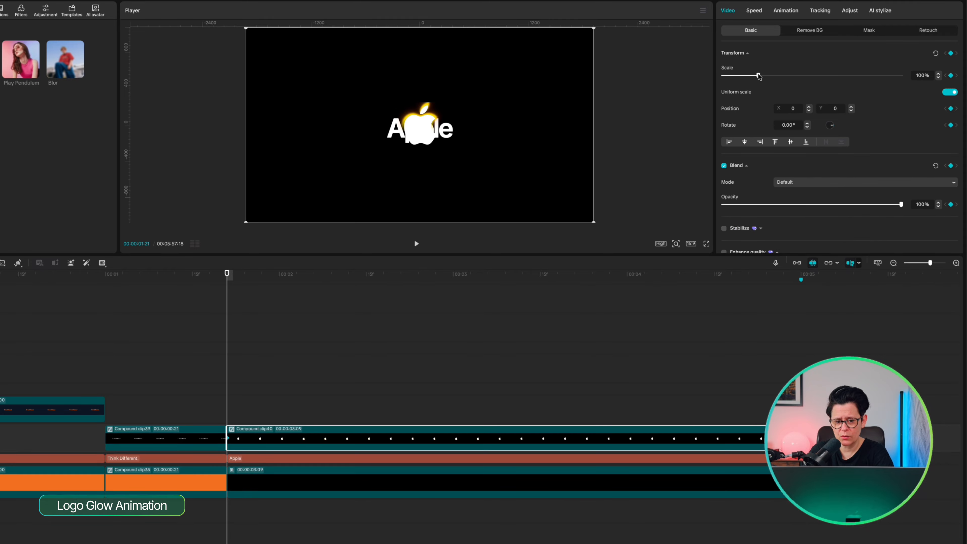
pyautogui.moveTo(759, 75); pyautogui.dragTo(723, 76)
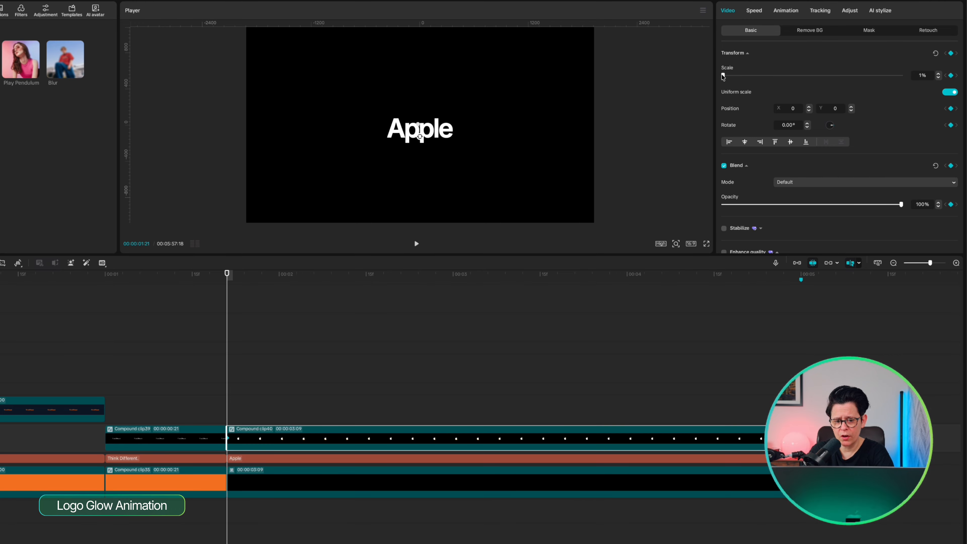
pyautogui.hotkey('shift', 'Right')
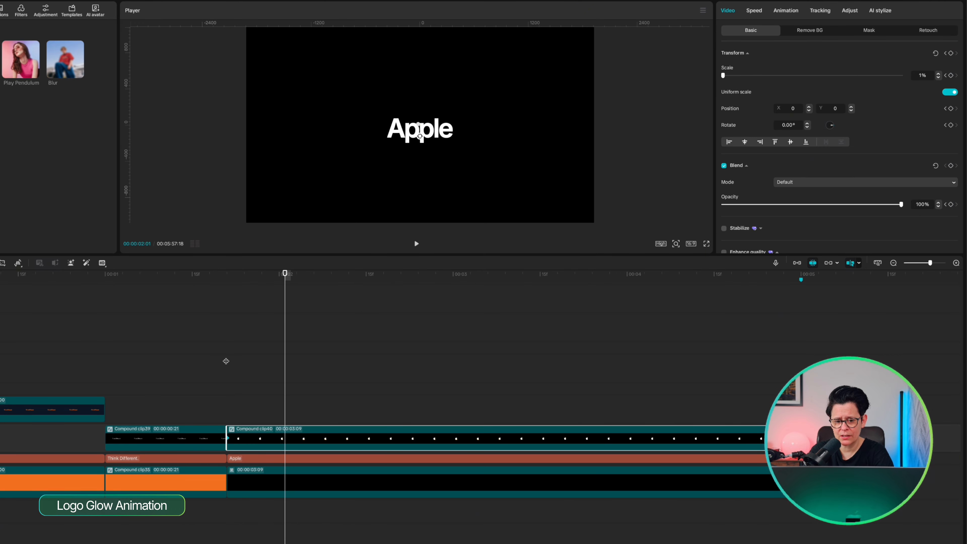
pyautogui.moveTo(420, 135); pyautogui.dragTo(472, 133)
# Step: Apply the Rebound Out preset curve to the apple compound clip's keyframe at 00:00:02:01
pyautogui.hotkey('shift', 'Left')
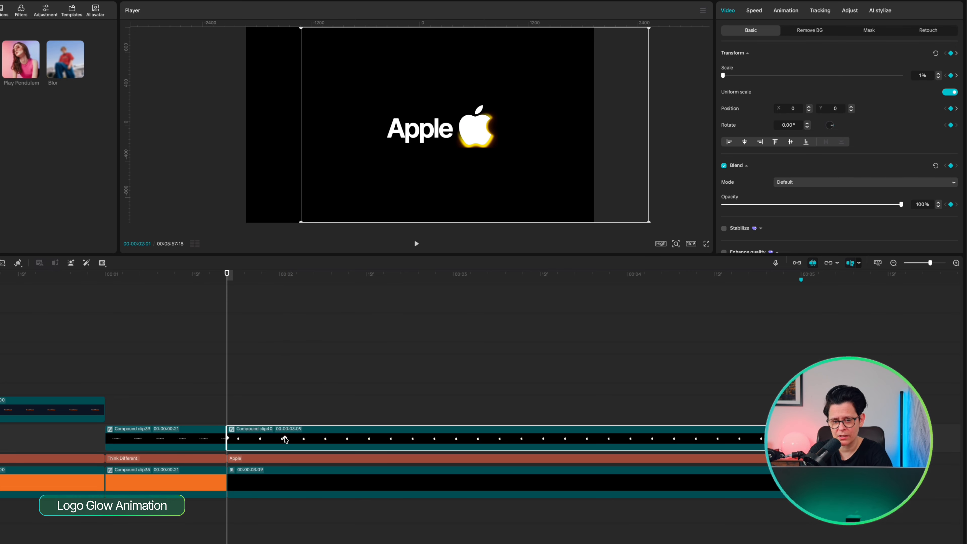
pyautogui.click(285, 439)
pyautogui.rightClick(285, 439)
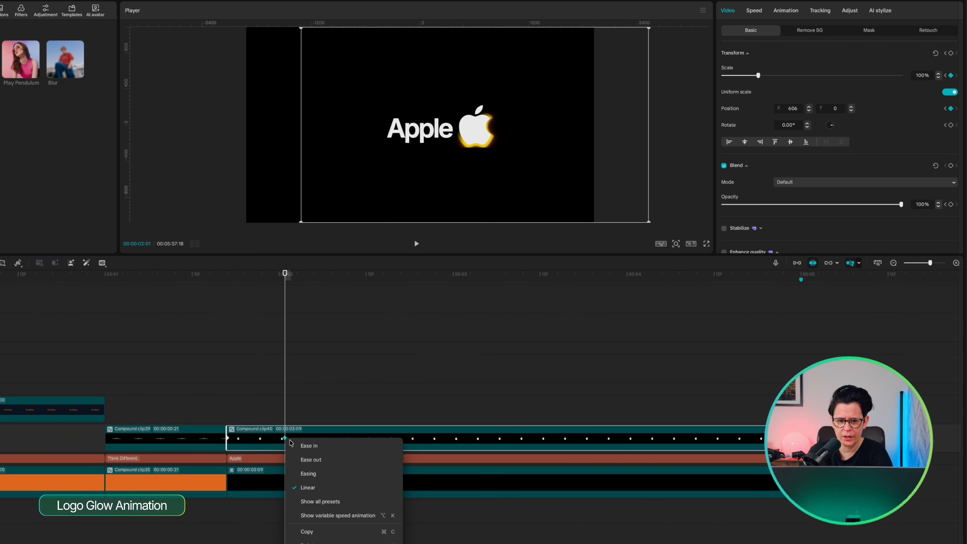
pyautogui.click(319, 502)
pyautogui.click(426, 449)
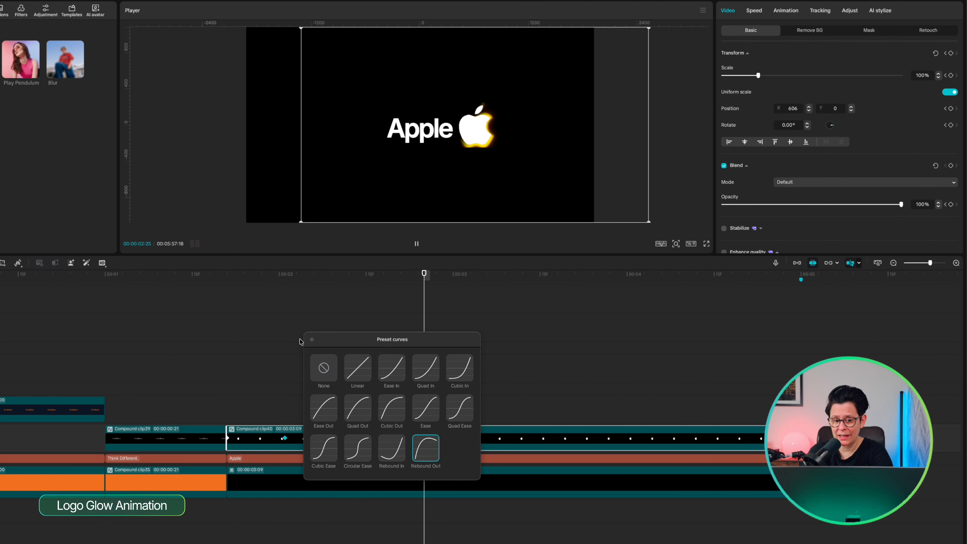
pyautogui.click(313, 342)
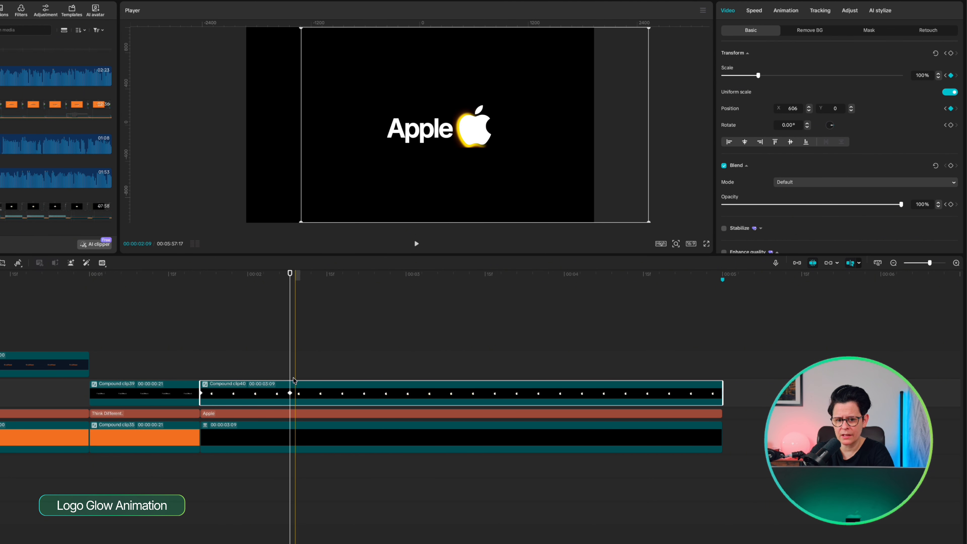